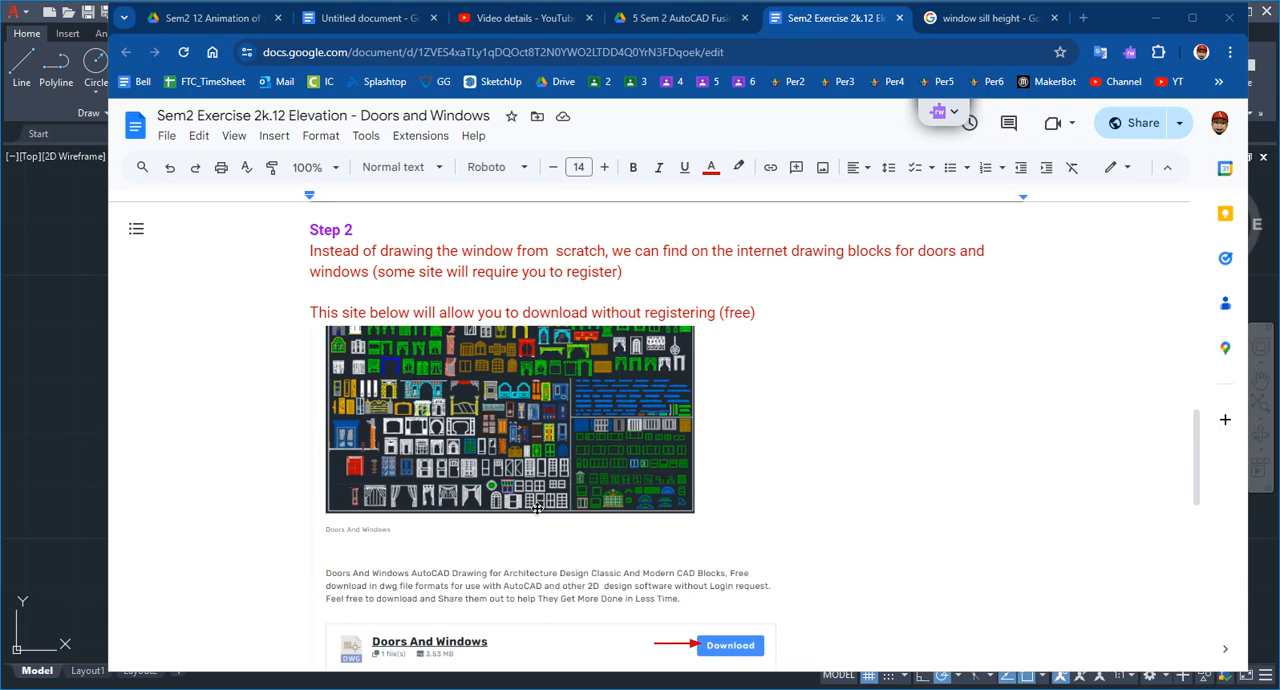
Read the exercise instructions on the door and window block download, the millimetre-to-inch scale factor and the window sill height limit
{"action": "scroll", "coordinate": [729, 550], "scroll_direction": "down", "scroll_amount": 2}
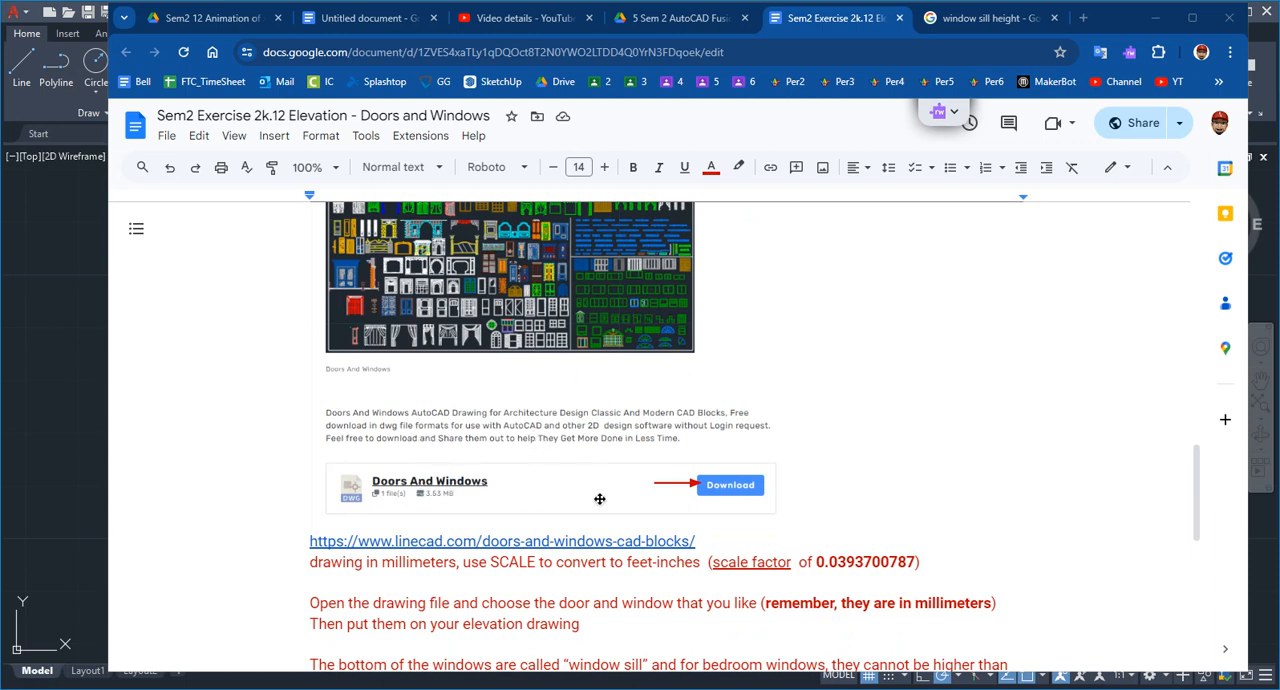
{"action": "scroll", "coordinate": [620, 494], "scroll_direction": "down", "scroll_amount": 2}
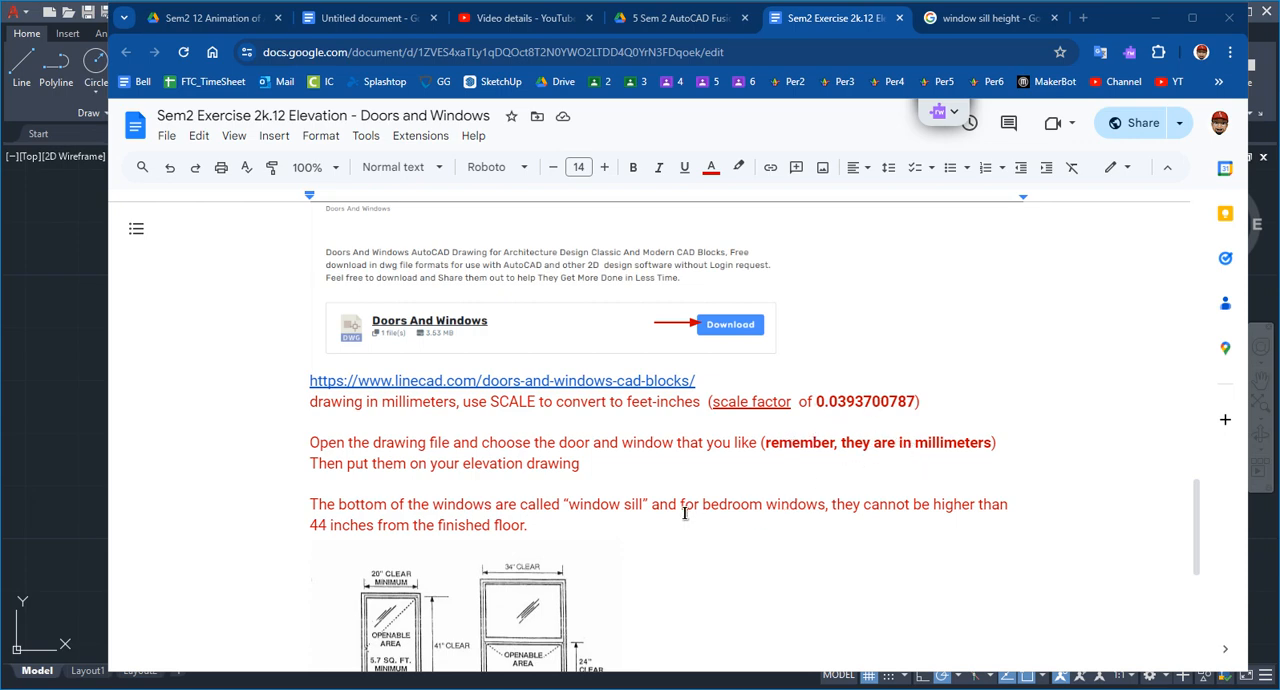
{"action": "scroll", "coordinate": [685, 514], "scroll_direction": "down", "scroll_amount": 3}
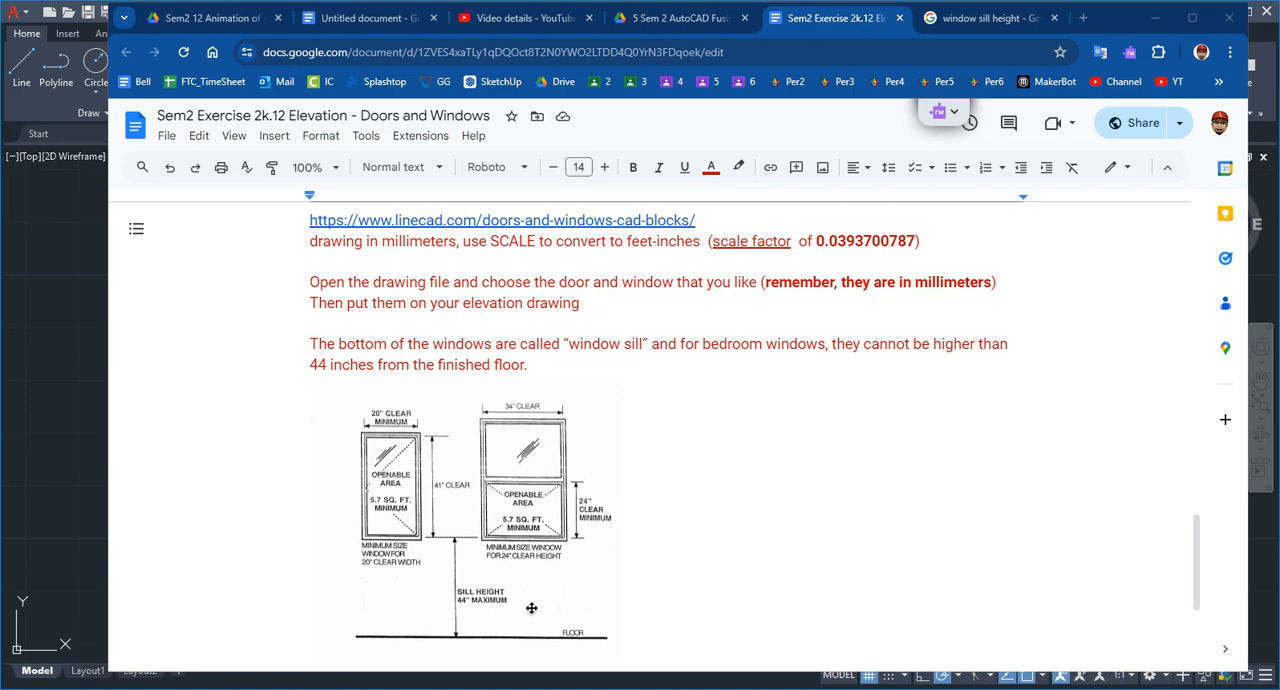
Switch to AutoCAD and examine the front elevation and its vertical projection lines in the floor plan drawing
{"action": "left_click", "coordinate": [96, 532]}
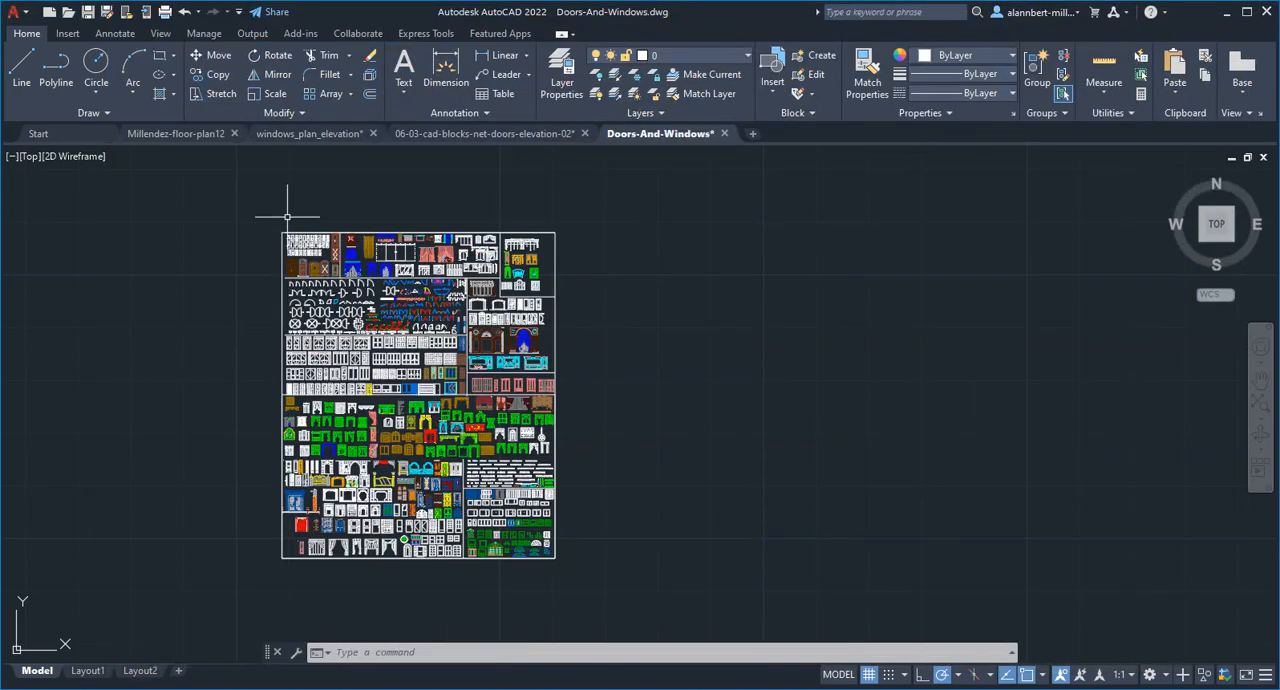
{"action": "left_click", "coordinate": [184, 133]}
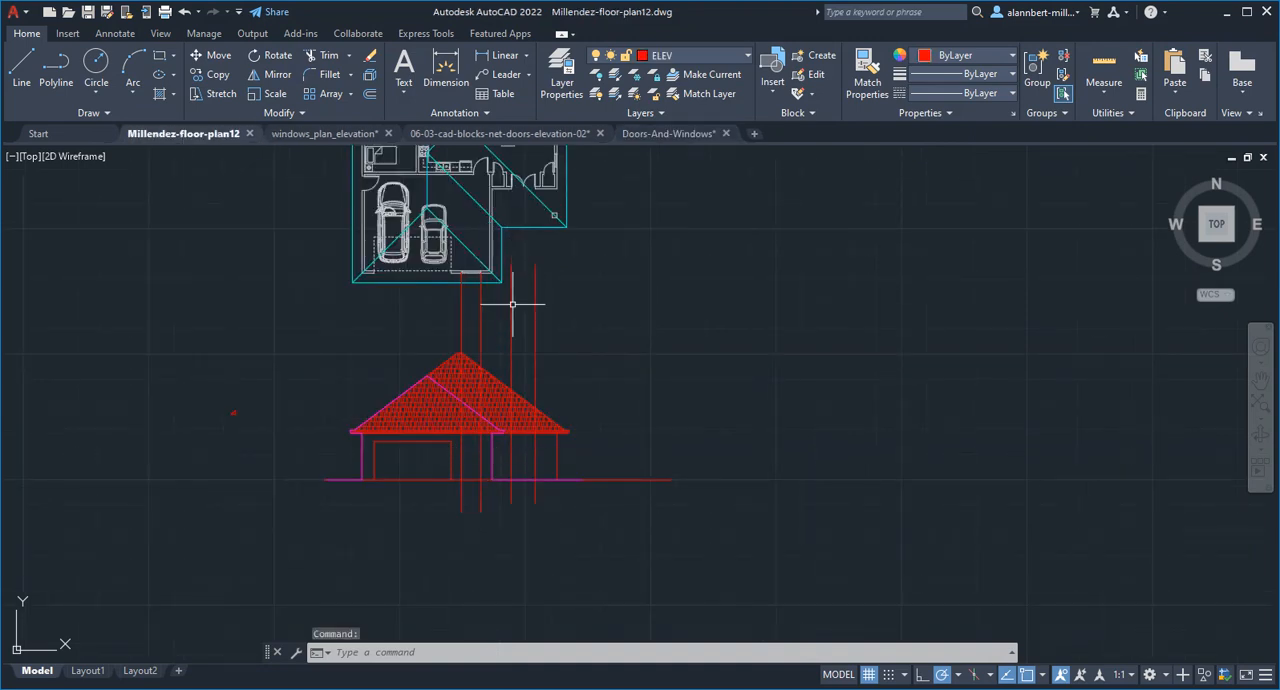
{"action": "scroll", "coordinate": [349, 295], "scroll_direction": "up", "scroll_amount": 2}
{"action": "scroll", "coordinate": [354, 298], "scroll_direction": "down", "scroll_amount": 4}
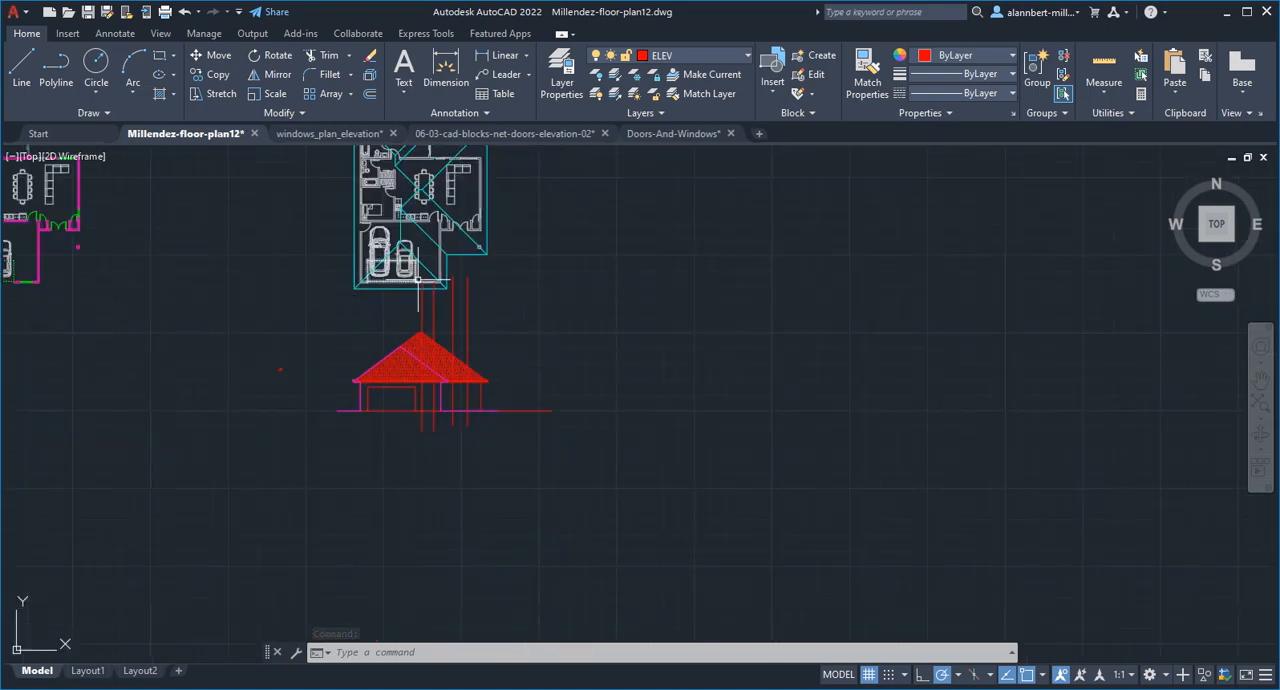
{"action": "scroll", "coordinate": [470, 285], "scroll_direction": "down", "scroll_amount": 2}
{"action": "middle_click_drag", "start_coordinate": [486, 271], "coordinate": [471, 357]}
{"action": "scroll", "coordinate": [446, 430], "scroll_direction": "up", "scroll_amount": 3}
{"action": "scroll", "coordinate": [446, 437], "scroll_direction": "up", "scroll_amount": 2}
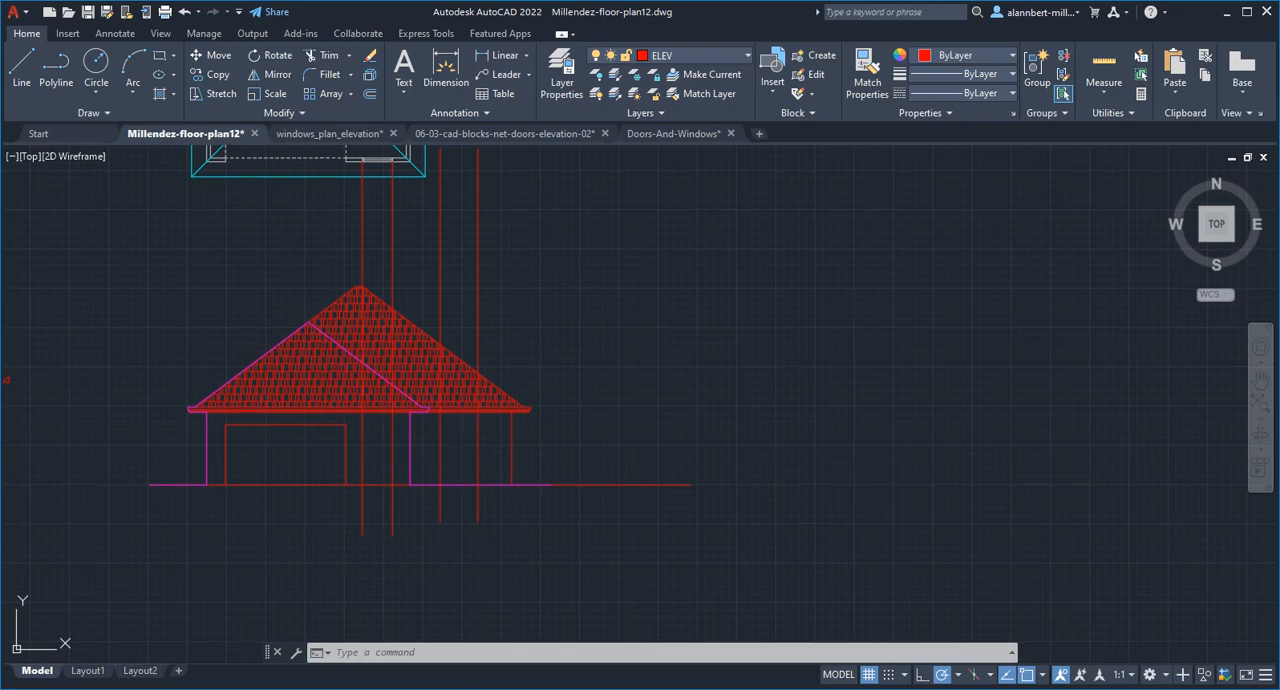
{"action": "middle_click_drag", "start_coordinate": [476, 453], "coordinate": [496, 410]}
Copy the arched window block from the bottom row of windows in the Doors-And-Windows drawing
{"action": "left_click", "coordinate": [673, 133]}
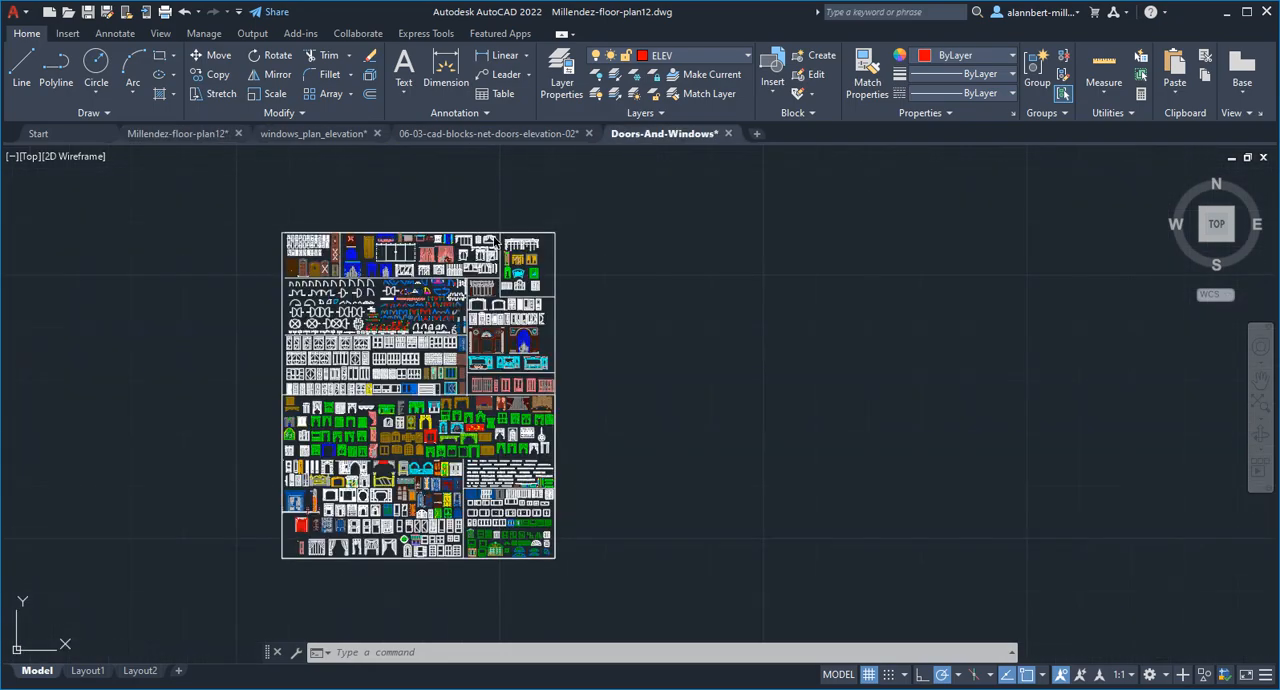
{"action": "scroll", "coordinate": [440, 540], "scroll_direction": "up", "scroll_amount": 5}
{"action": "scroll", "coordinate": [433, 547], "scroll_direction": "up", "scroll_amount": 2}
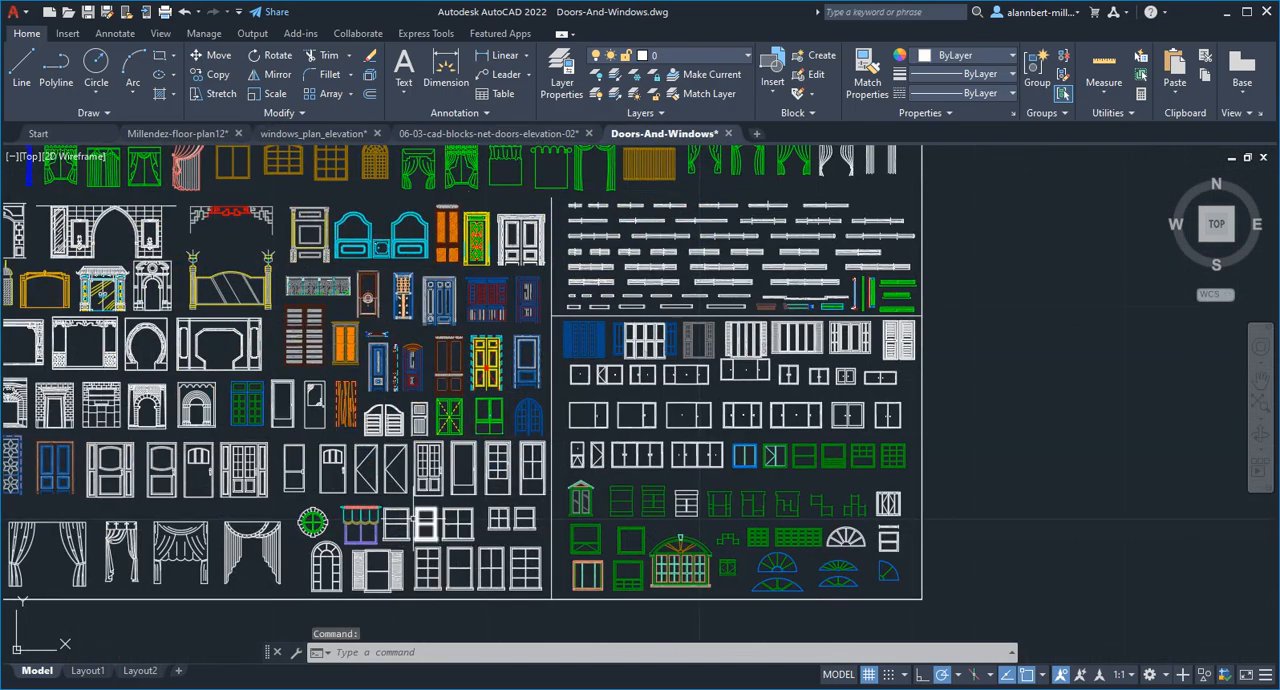
{"action": "middle_click_drag", "start_coordinate": [410, 517], "coordinate": [649, 478]}
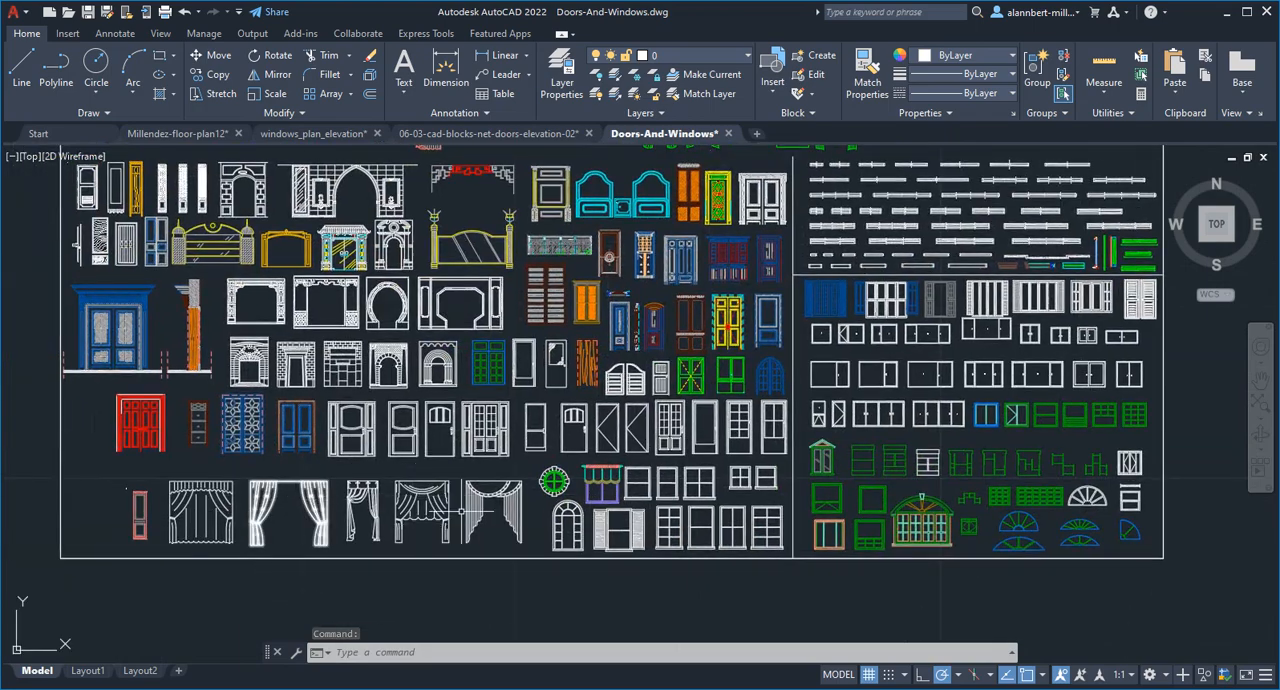
{"action": "scroll", "coordinate": [222, 437], "scroll_direction": "down", "scroll_amount": 5}
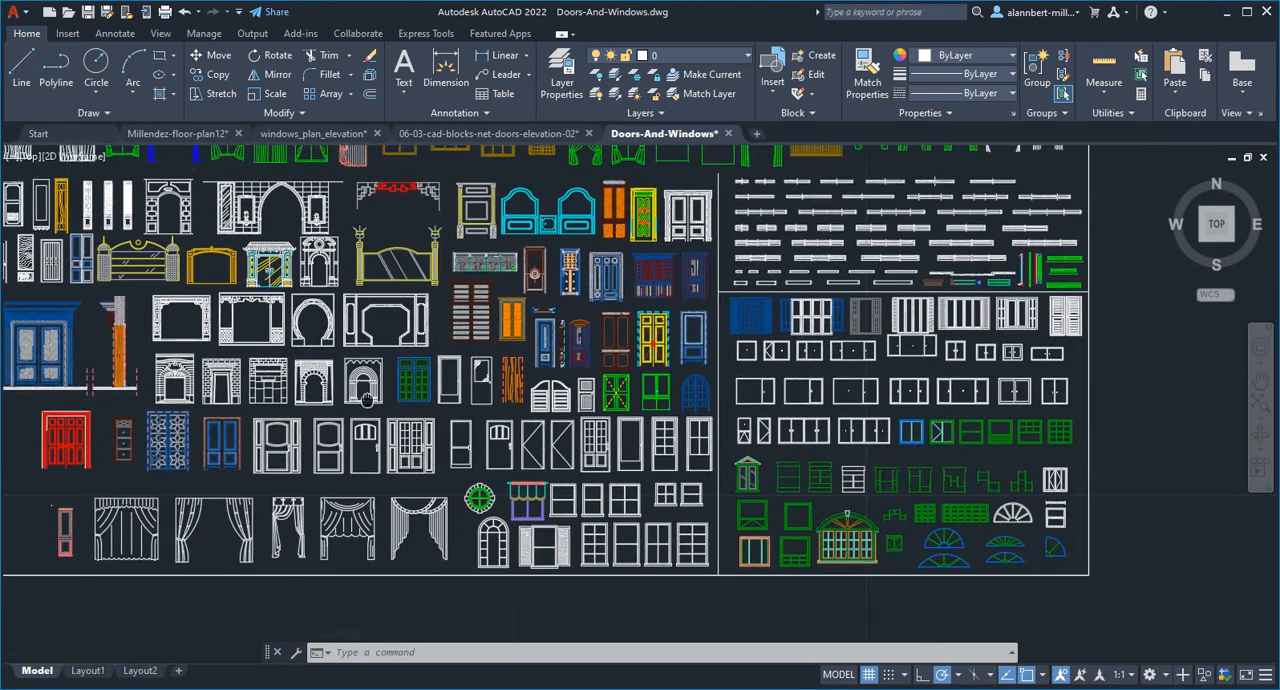
{"action": "scroll", "coordinate": [174, 233], "scroll_direction": "up", "scroll_amount": 6}
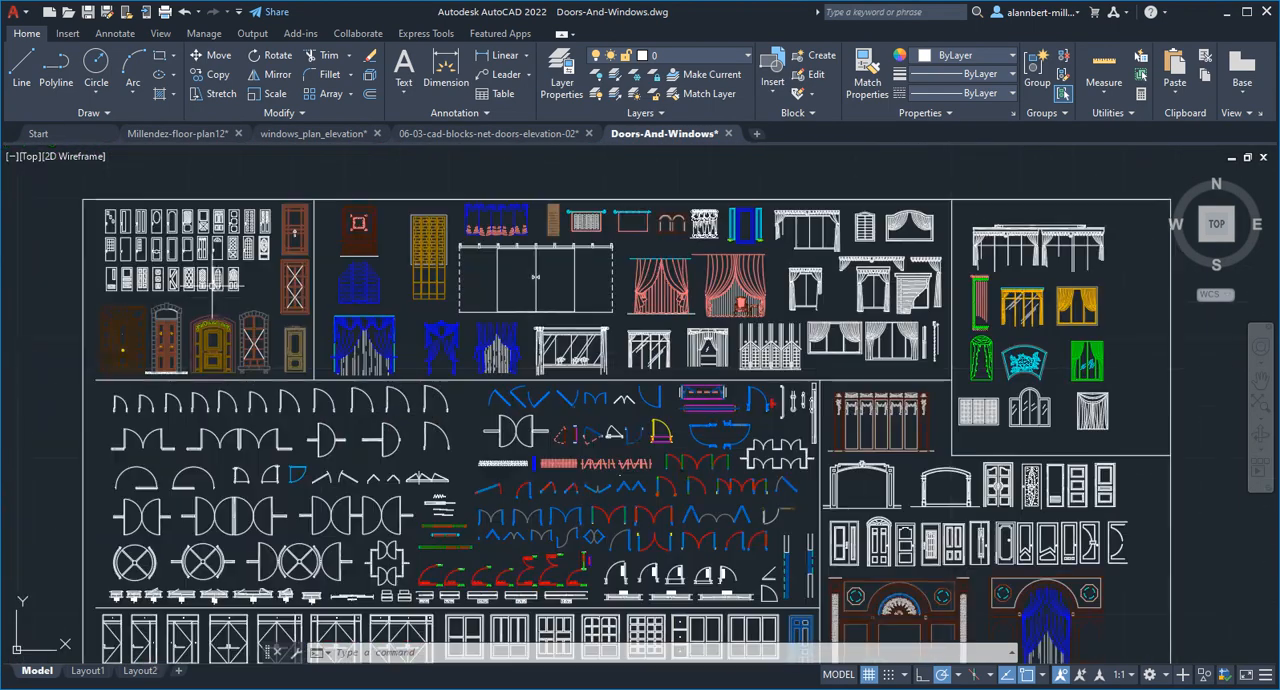
{"action": "scroll", "coordinate": [422, 383], "scroll_direction": "down", "scroll_amount": 5}
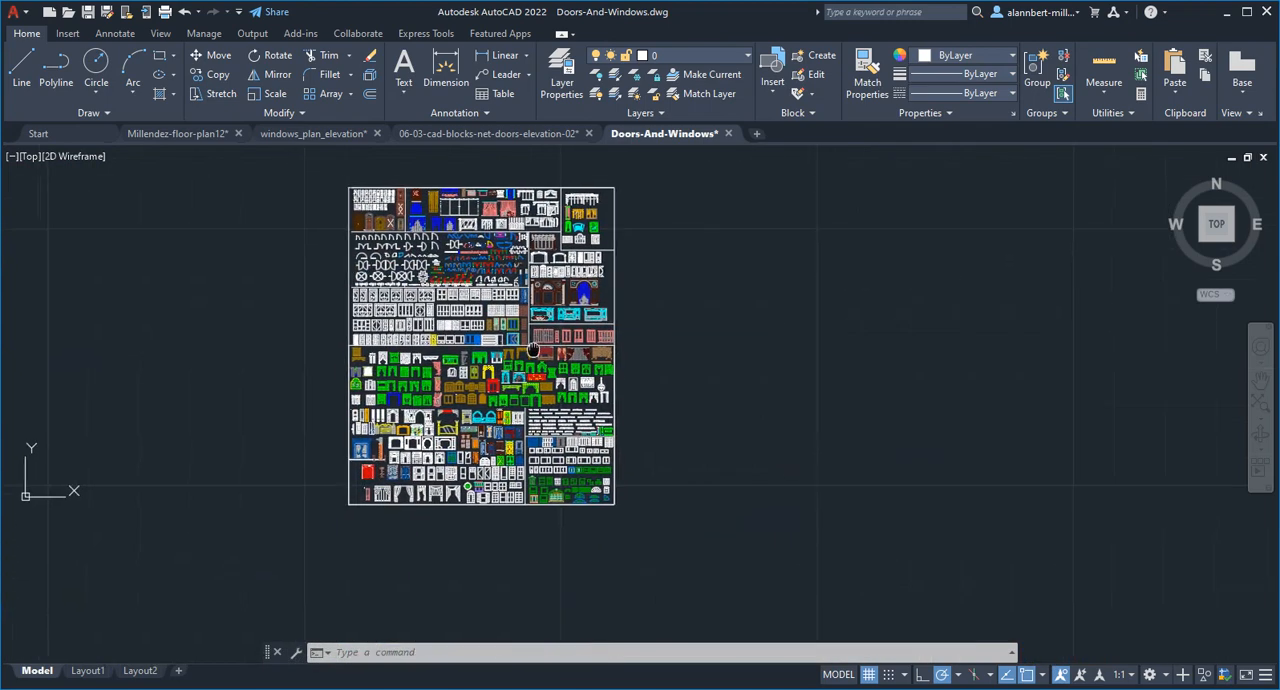
{"action": "scroll", "coordinate": [505, 497], "scroll_direction": "up", "scroll_amount": 8}
{"action": "middle_click_drag", "start_coordinate": [369, 529], "coordinate": [505, 472]}
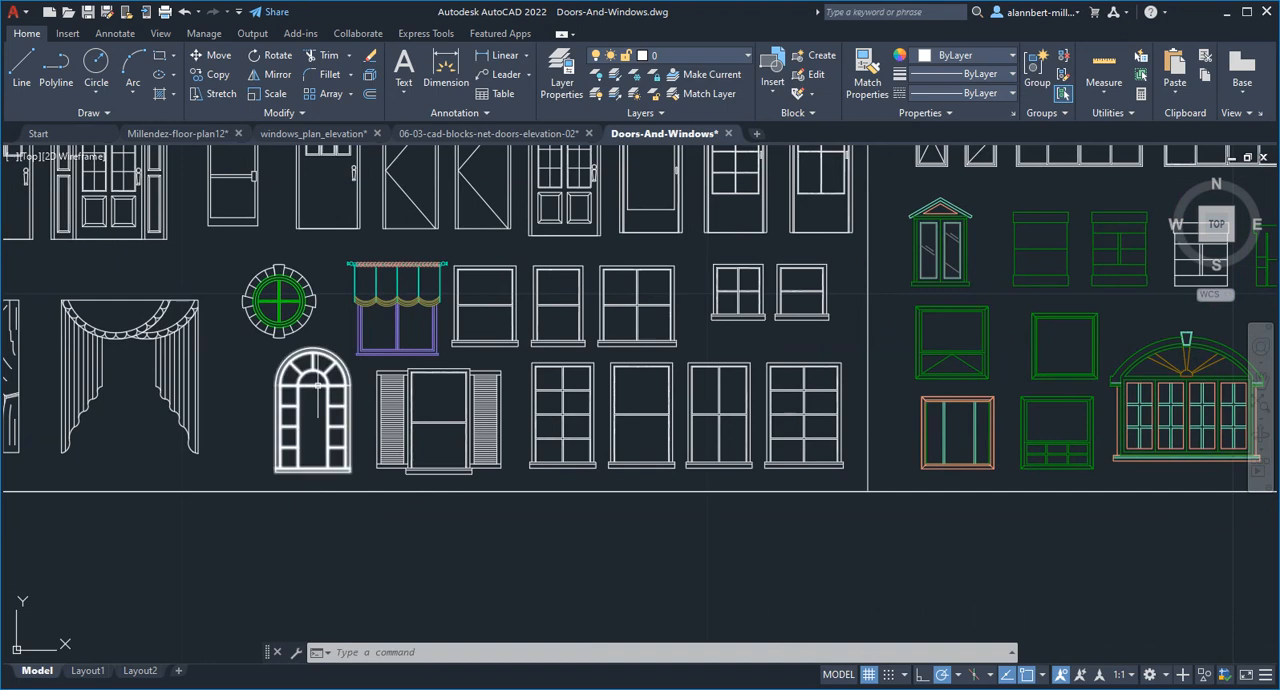
{"action": "left_click", "coordinate": [318, 385]}
{"action": "key", "text": "ctrl+c"}
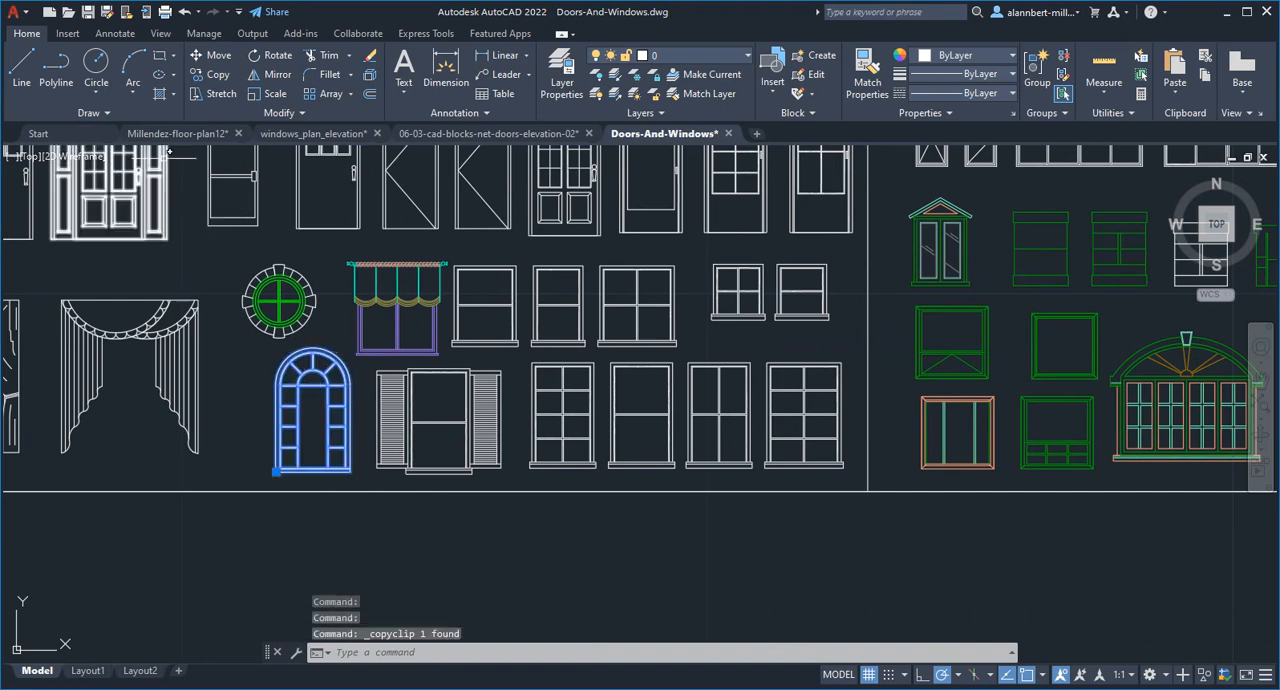
Paste the copied arched window into the empty area right of the front elevation in the floor plan drawing
{"action": "left_click", "coordinate": [178, 133]}
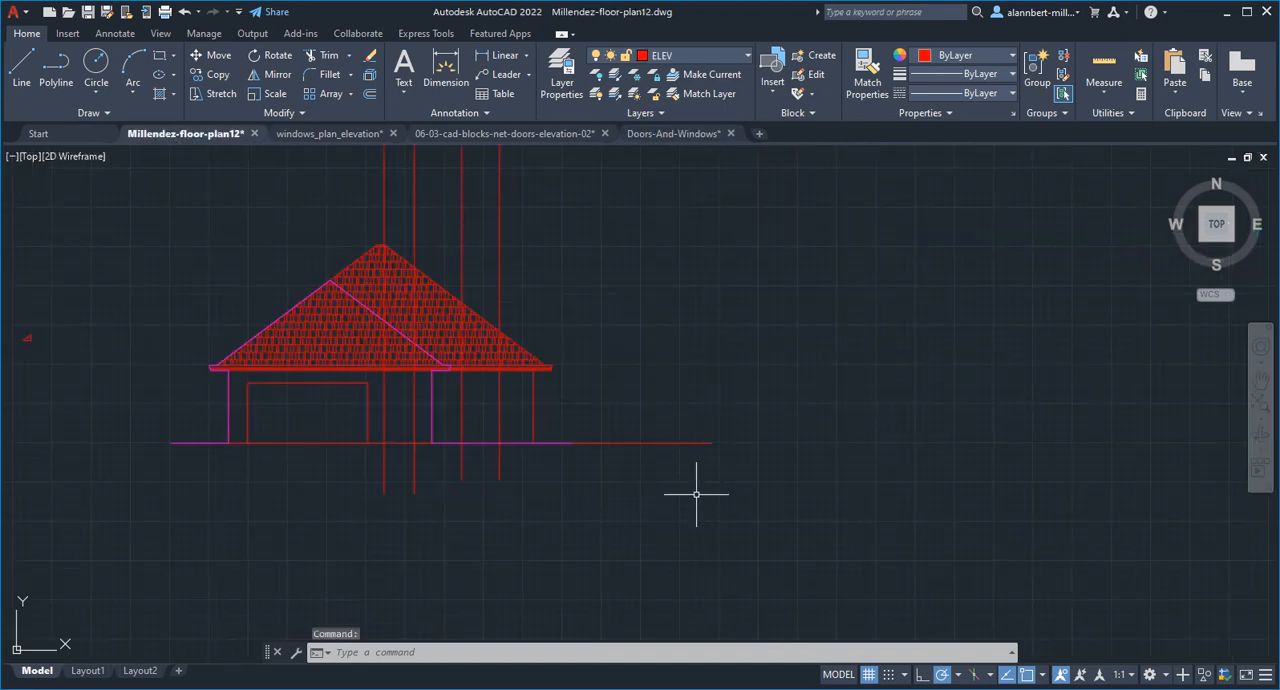
{"action": "key", "text": "ctrl+v"}
{"action": "left_click", "coordinate": [728, 404]}
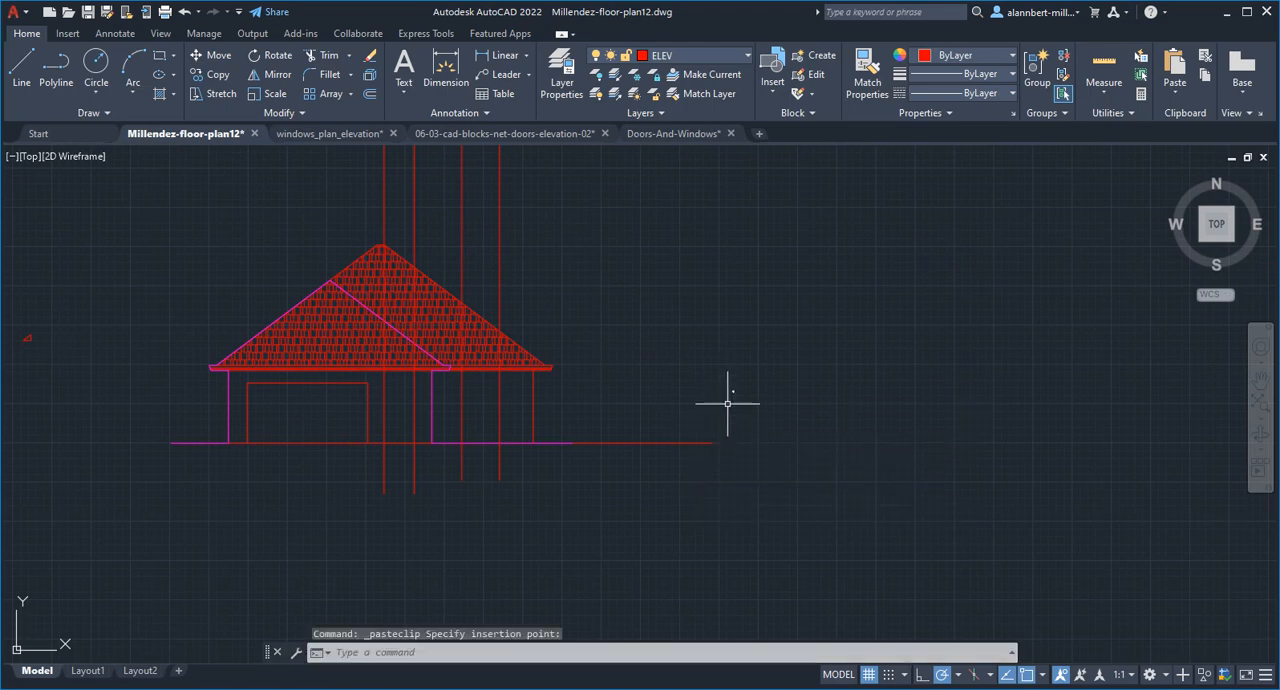
Scale up the pasted arched window from its lower-left corner, picking a scale distance of about 5'-10" by eye
{"action": "scroll", "coordinate": [741, 389], "scroll_direction": "up", "scroll_amount": 10}
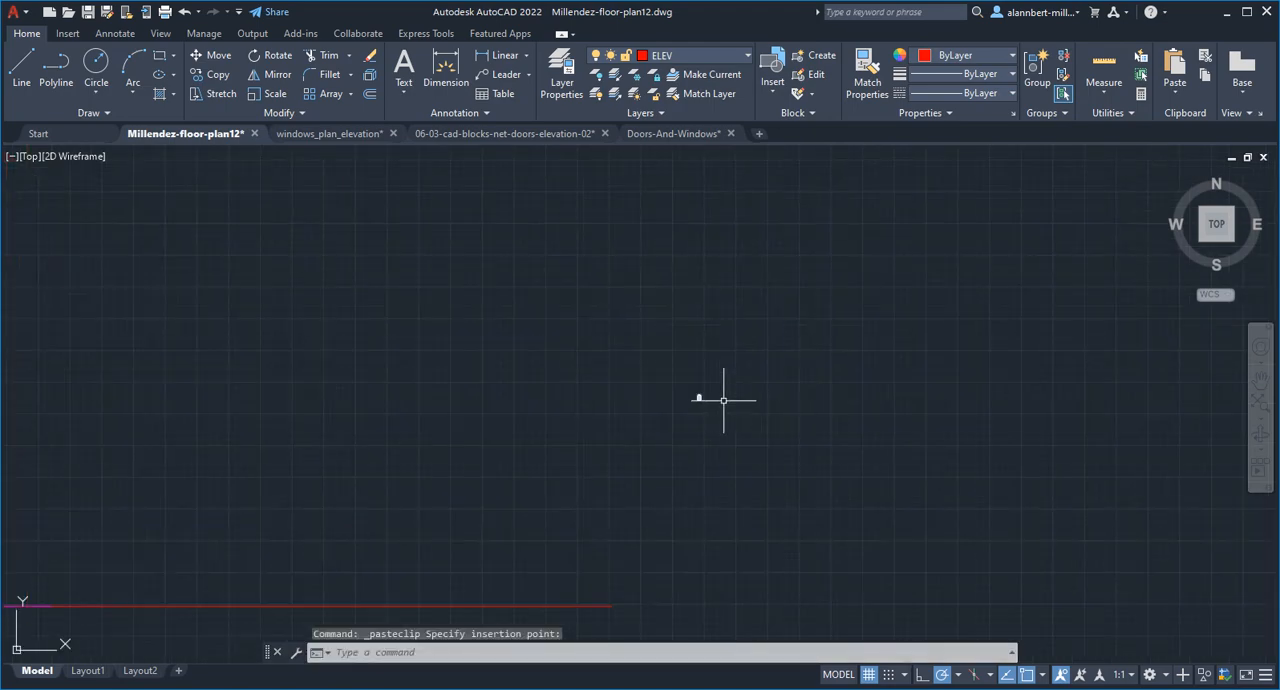
{"action": "scroll", "coordinate": [683, 400], "scroll_direction": "up", "scroll_amount": 4}
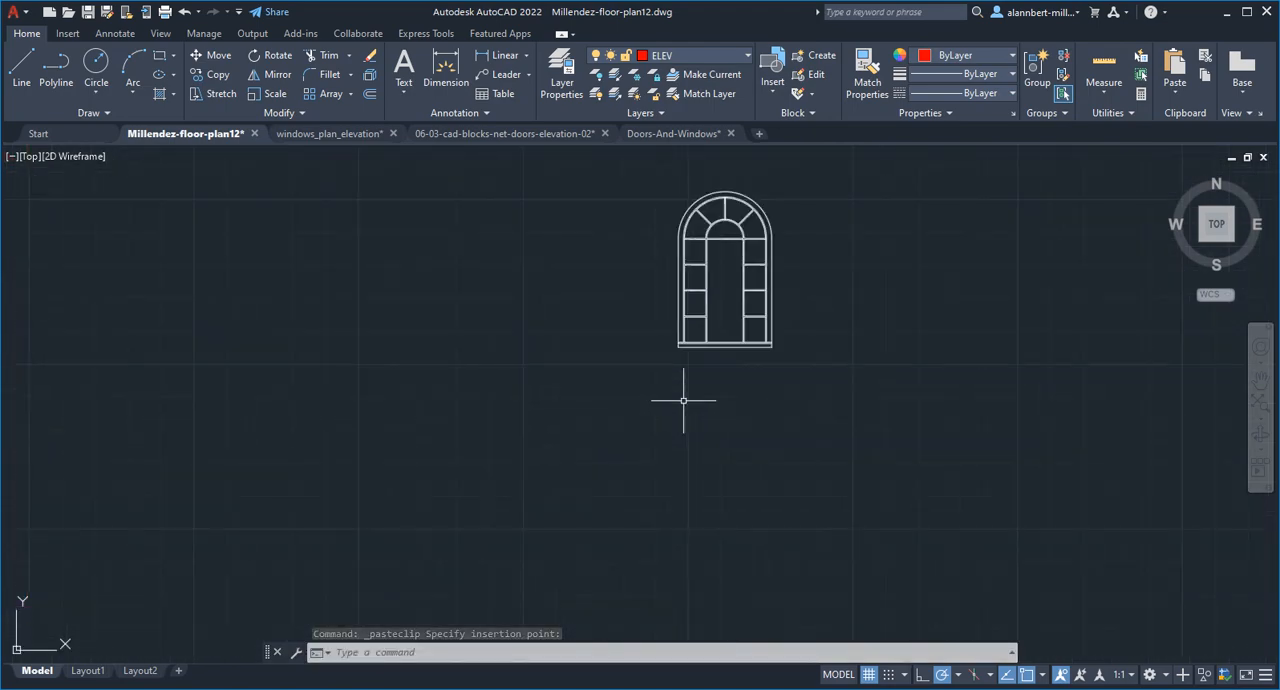
{"action": "scroll", "coordinate": [683, 400], "scroll_direction": "down", "scroll_amount": 15}
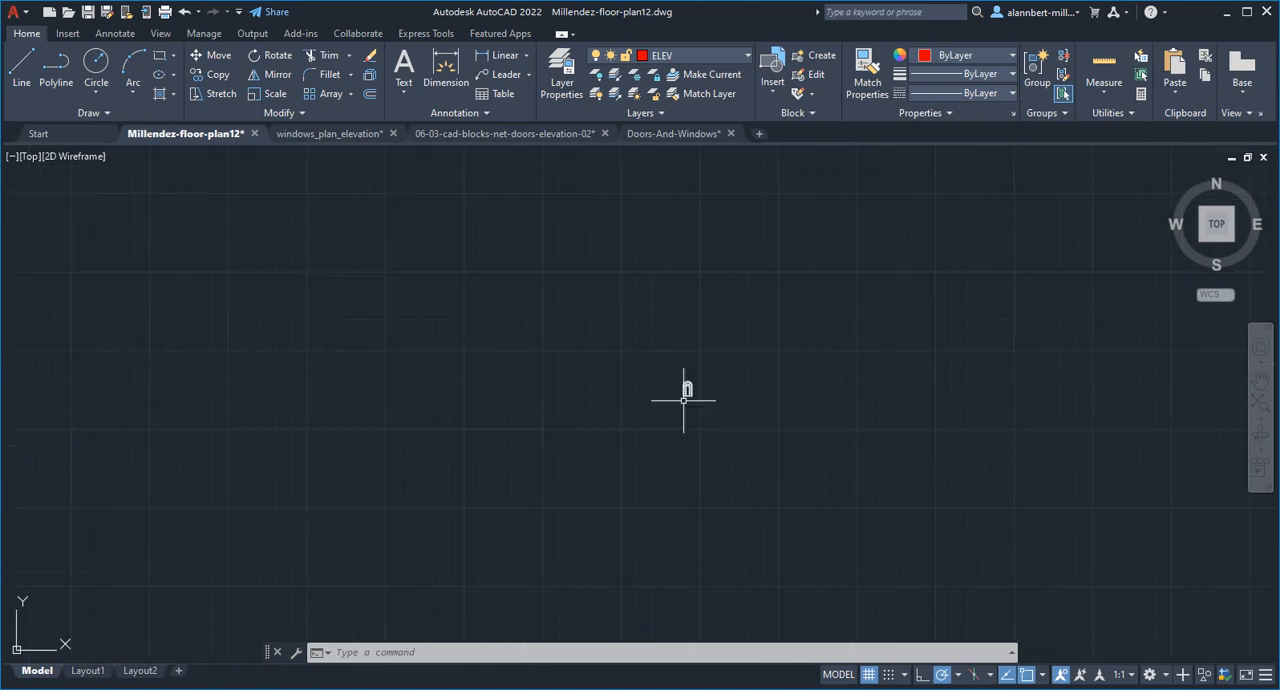
{"action": "middle_click_drag", "start_coordinate": [669, 422], "coordinate": [1003, 464]}
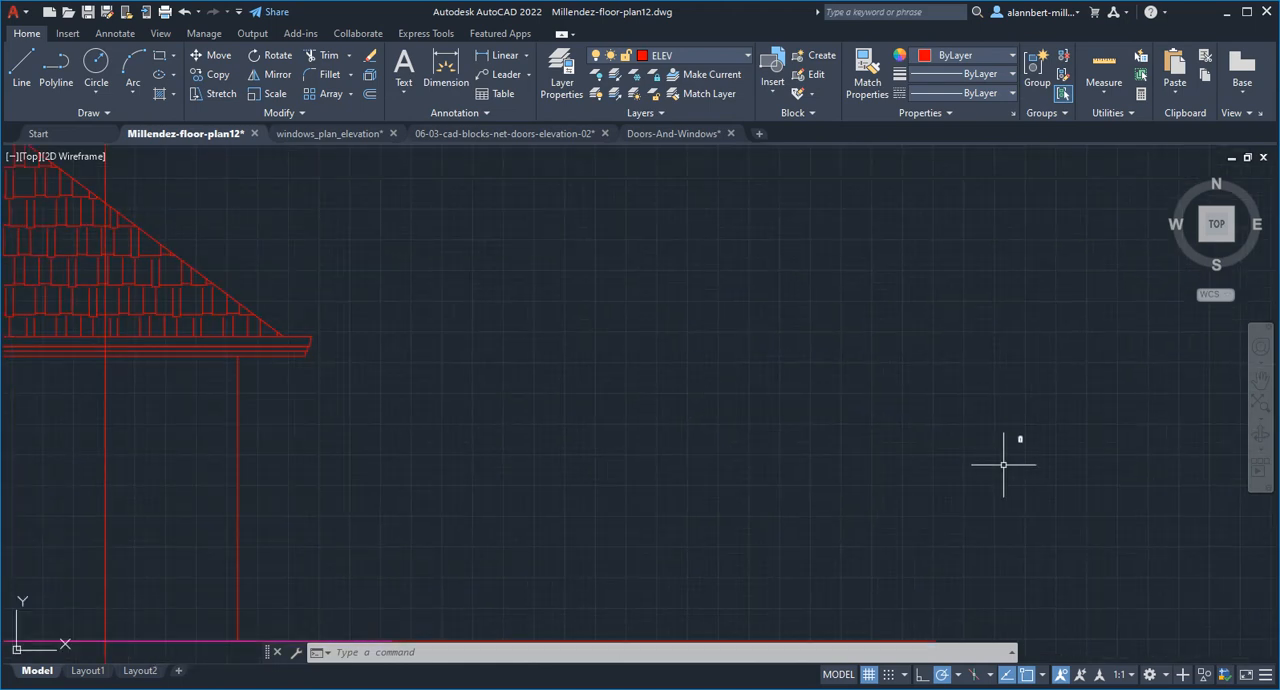
{"action": "scroll", "coordinate": [1054, 458], "scroll_direction": "up", "scroll_amount": 8}
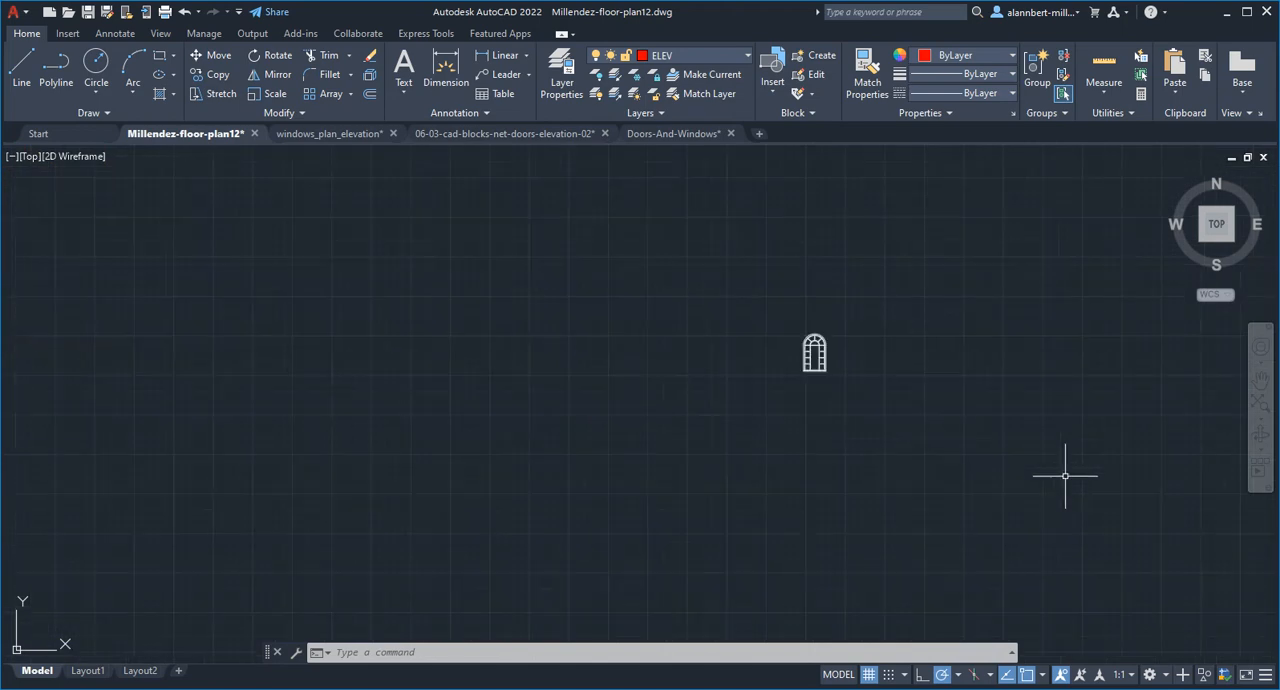
{"action": "middle_click_drag", "start_coordinate": [1012, 481], "coordinate": [868, 576]}
{"action": "scroll", "coordinate": [668, 470], "scroll_direction": "up", "scroll_amount": 4}
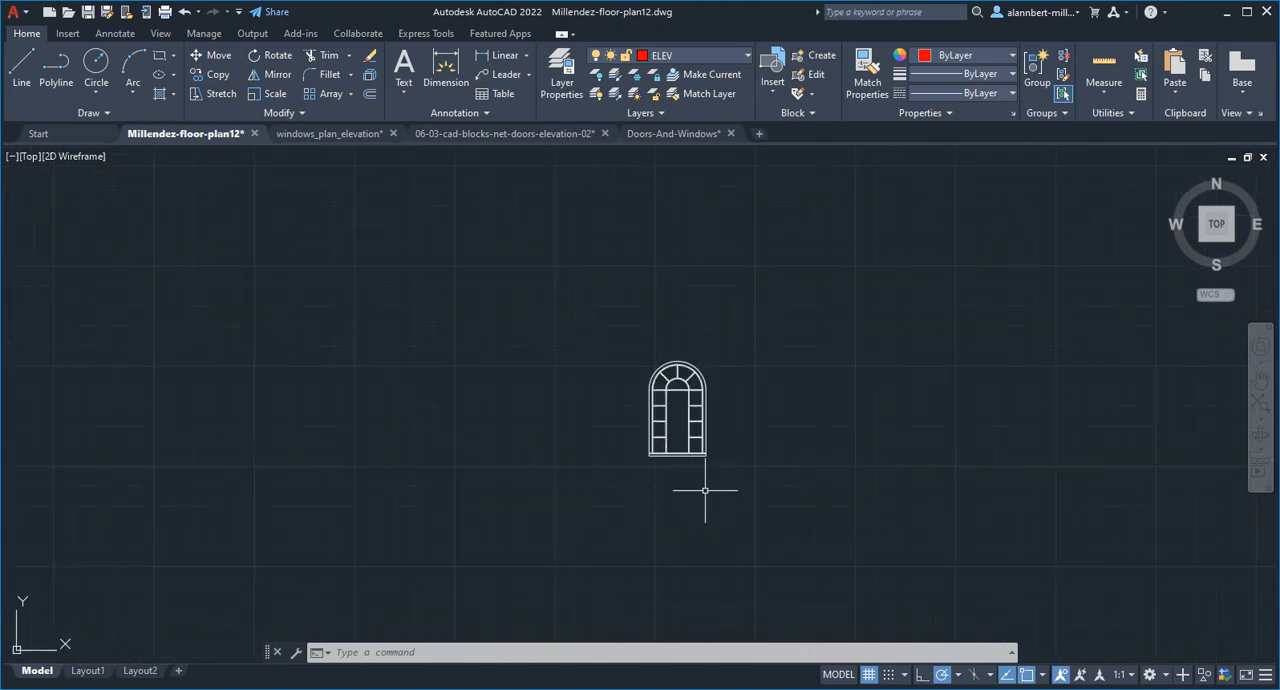
{"action": "scroll", "coordinate": [705, 490], "scroll_direction": "up", "scroll_amount": 3}
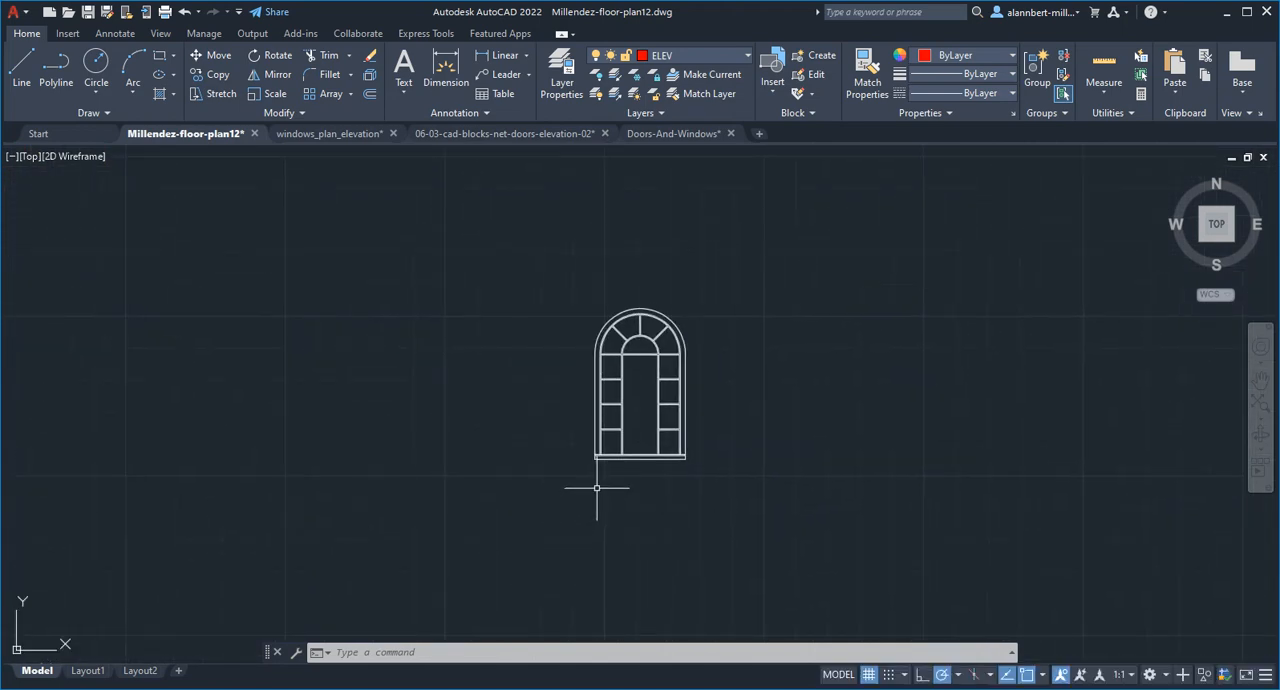
{"action": "type", "text": "sc"}
{"action": "key", "text": "Return"}
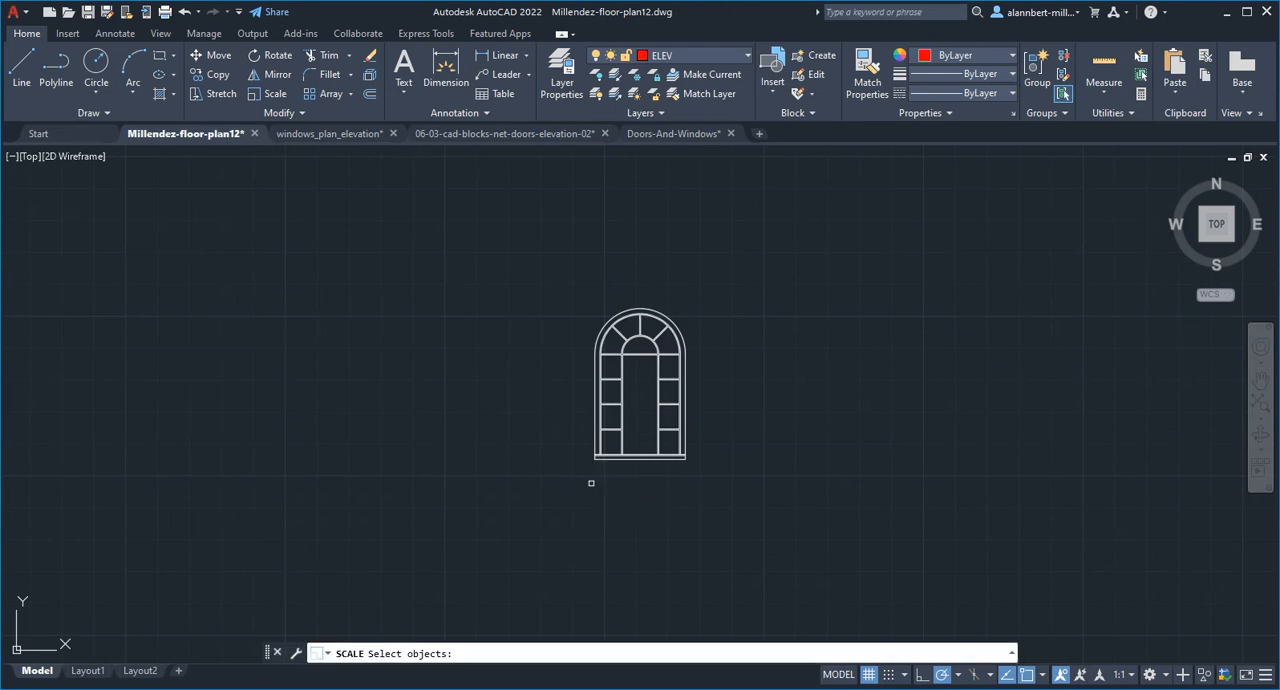
{"action": "left_click", "coordinate": [580, 481]}
{"action": "left_click", "coordinate": [742, 246]}
{"action": "key", "text": "Return"}
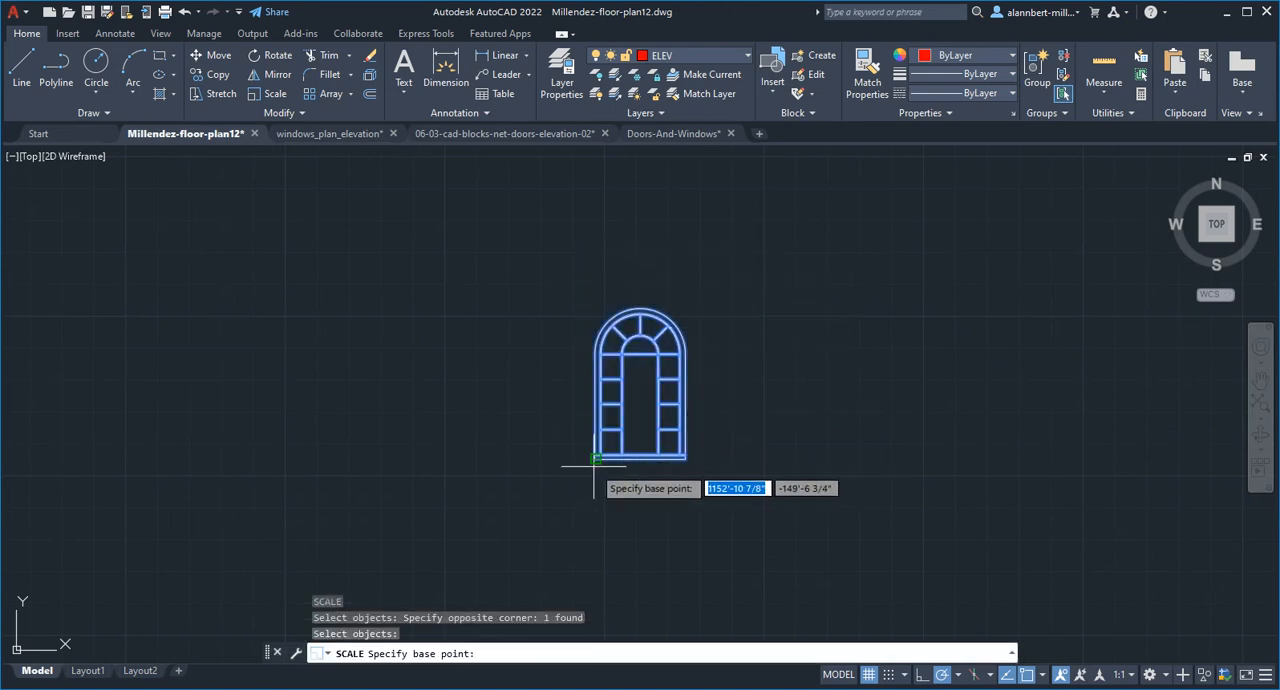
{"action": "left_click", "coordinate": [613, 470]}
{"action": "scroll", "coordinate": [622, 482], "scroll_direction": "down", "scroll_amount": 3}
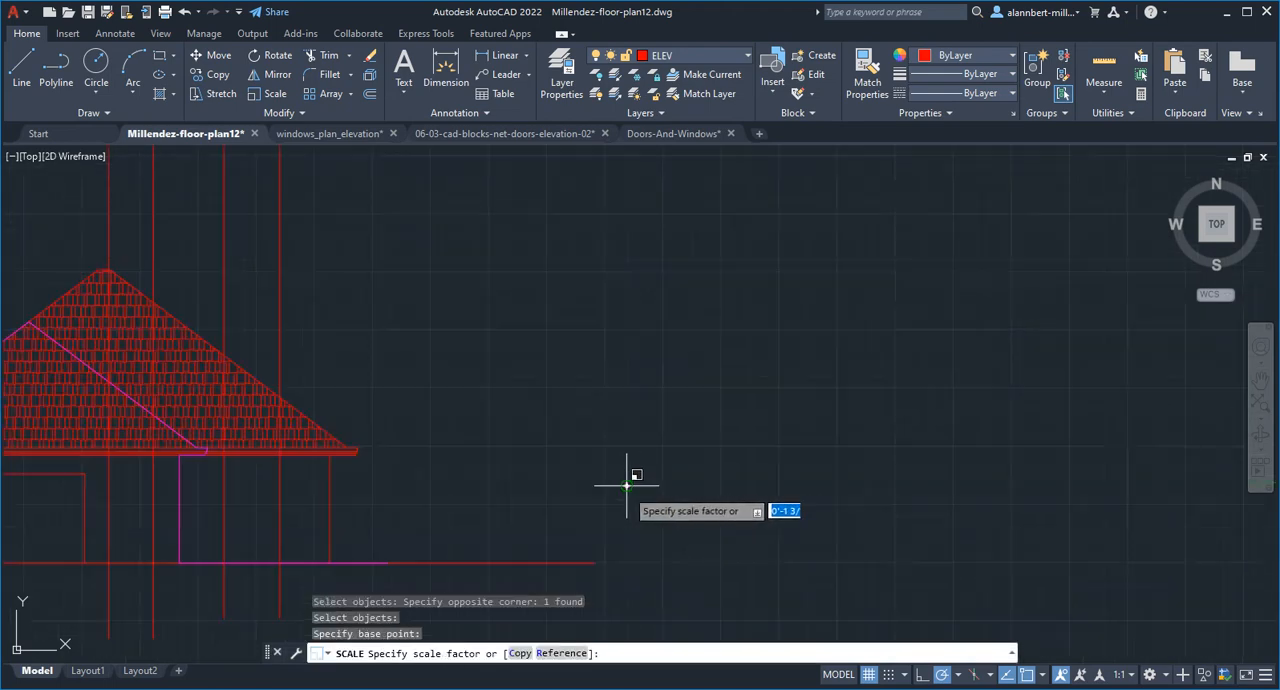
{"action": "scroll", "coordinate": [627, 486], "scroll_direction": "down", "scroll_amount": 2}
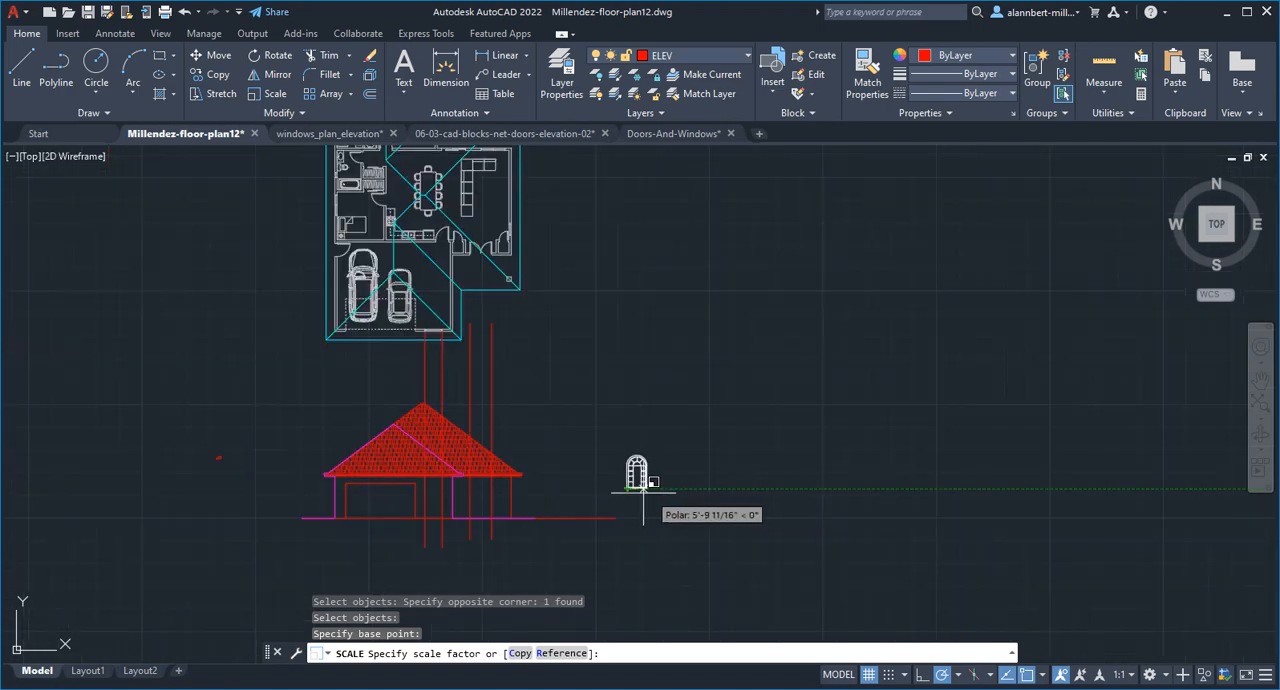
{"action": "left_click", "coordinate": [643, 490]}
{"action": "scroll", "coordinate": [610, 494], "scroll_direction": "up", "scroll_amount": 3}
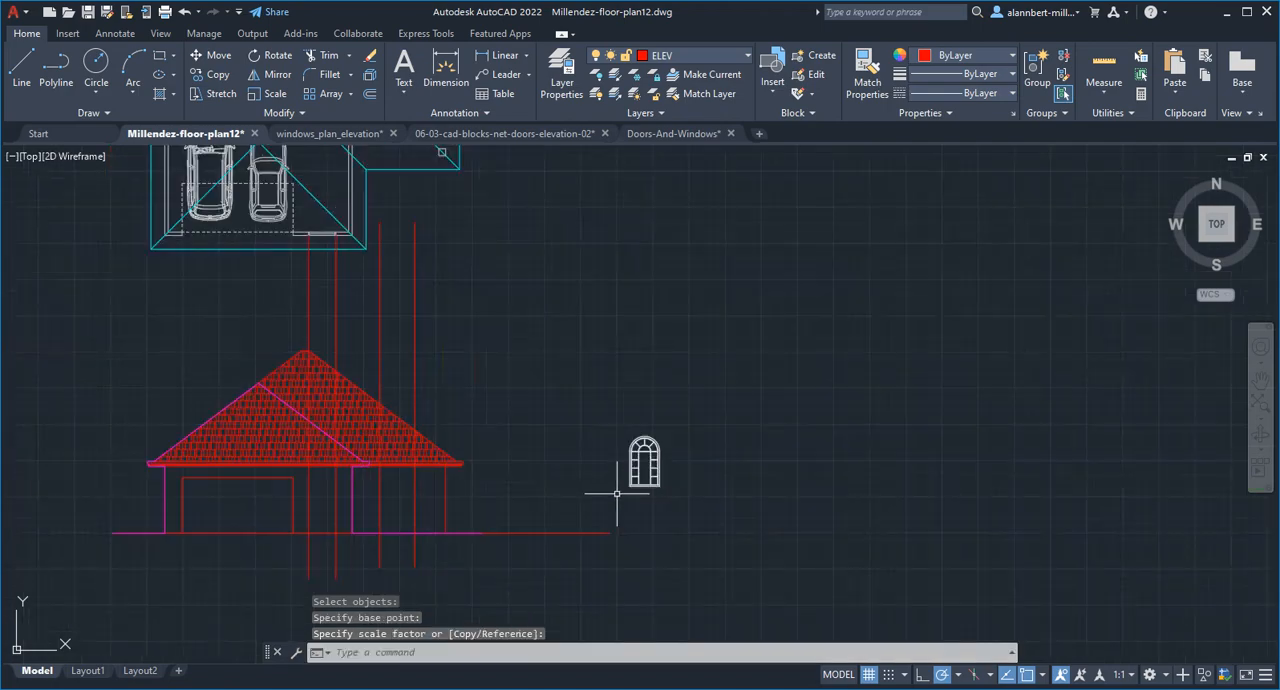
Move the arched window by its lower-left corner to a Nearest snap point on the leftmost projection line, slightly above the ground line
{"action": "type", "text": "m"}
{"action": "key", "text": "Return"}
{"action": "left_click", "coordinate": [672, 451]}
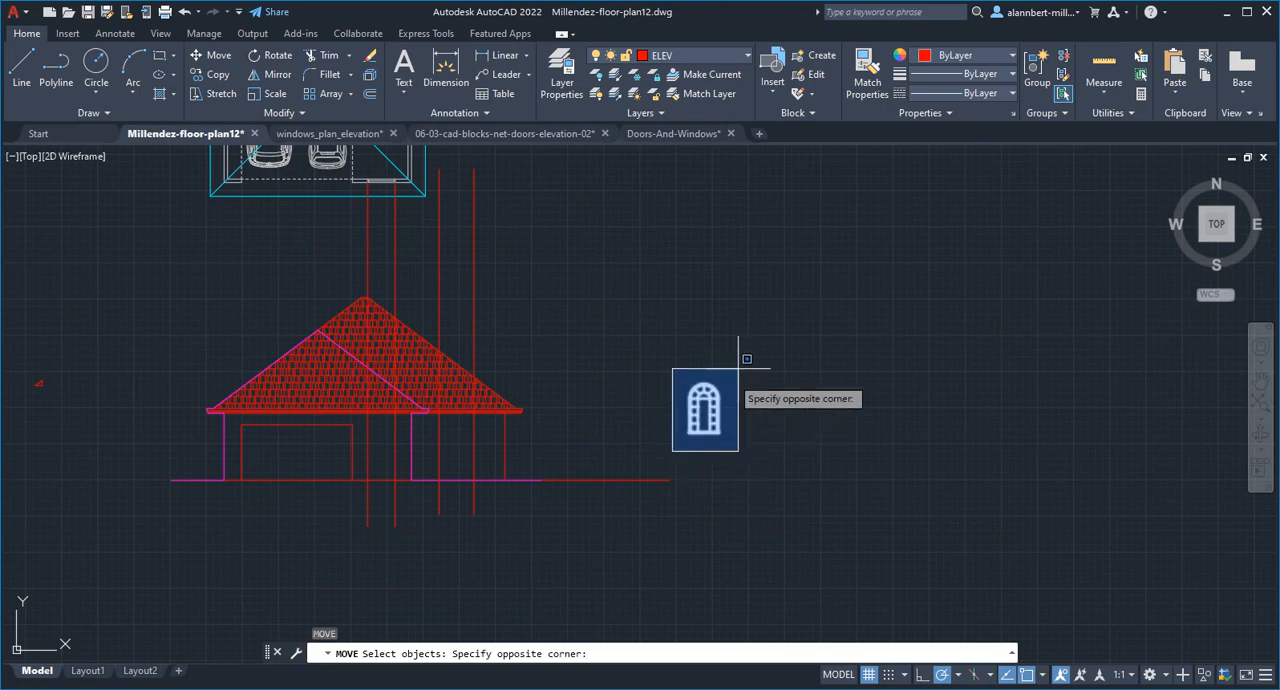
{"action": "left_click", "coordinate": [733, 374]}
{"action": "key", "text": "Return"}
{"action": "scroll", "coordinate": [687, 437], "scroll_direction": "up", "scroll_amount": 2}
{"action": "left_click", "coordinate": [687, 437]}
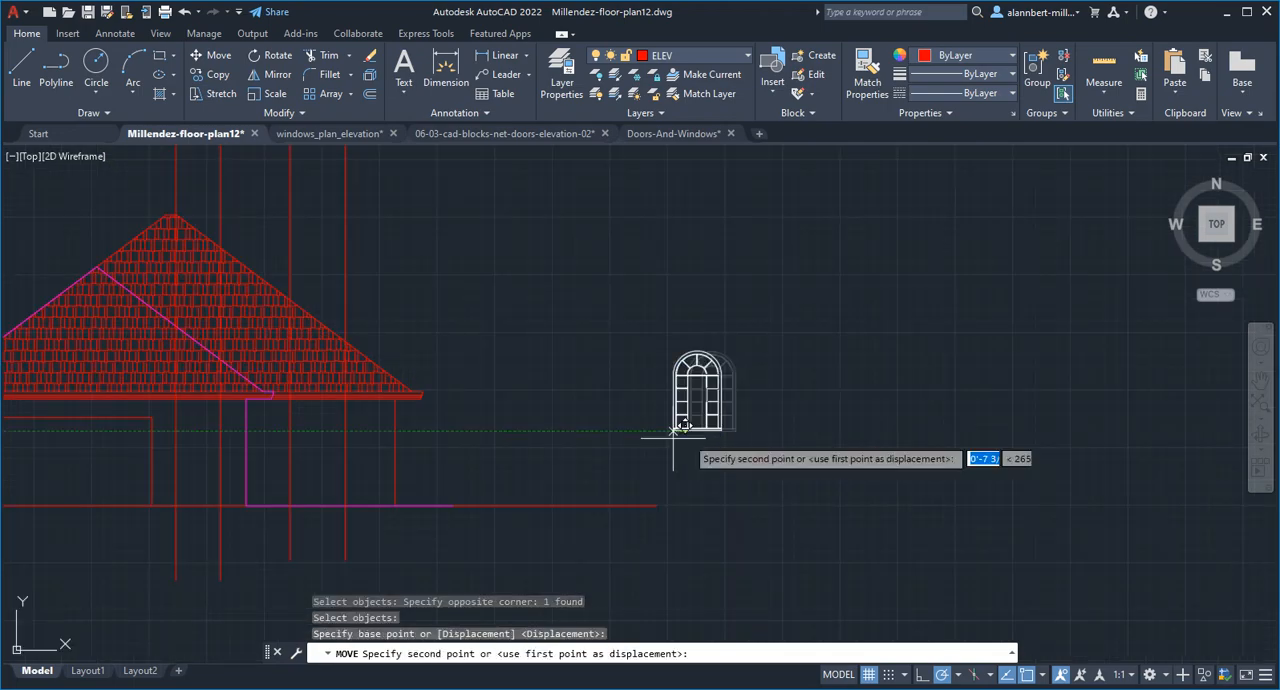
{"action": "middle_click_drag", "start_coordinate": [274, 486], "coordinate": [485, 450]}
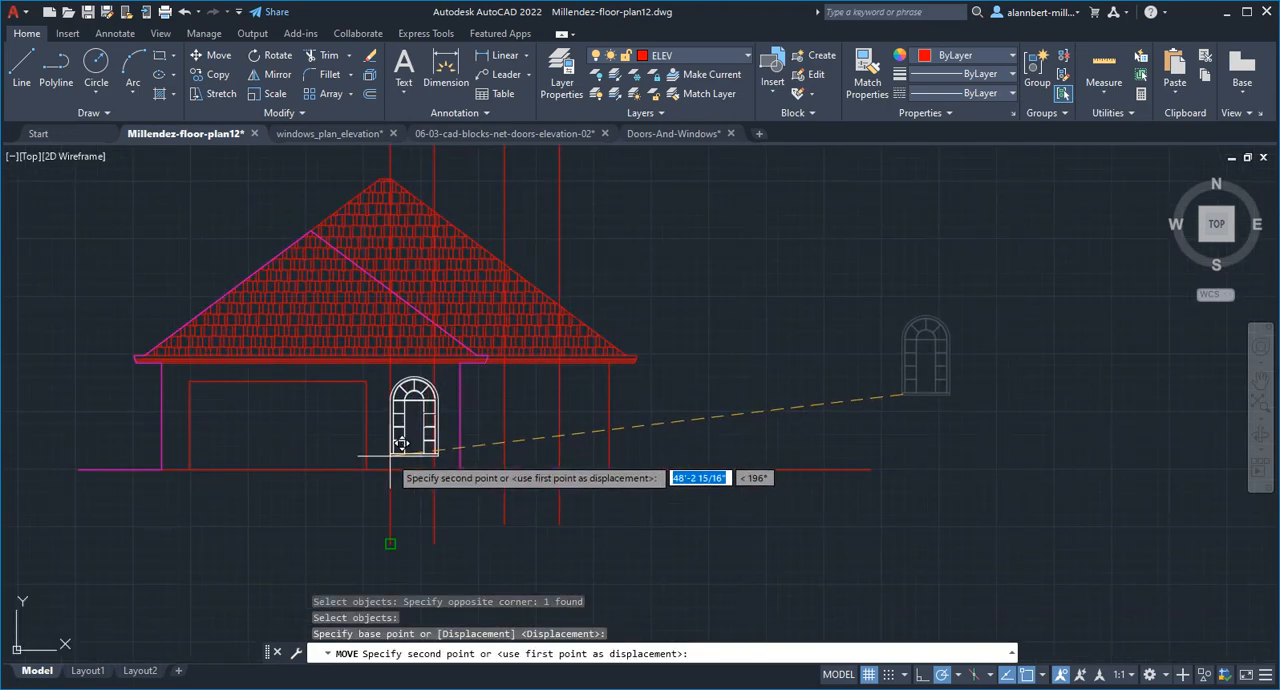
{"action": "type", "text": "nea"}
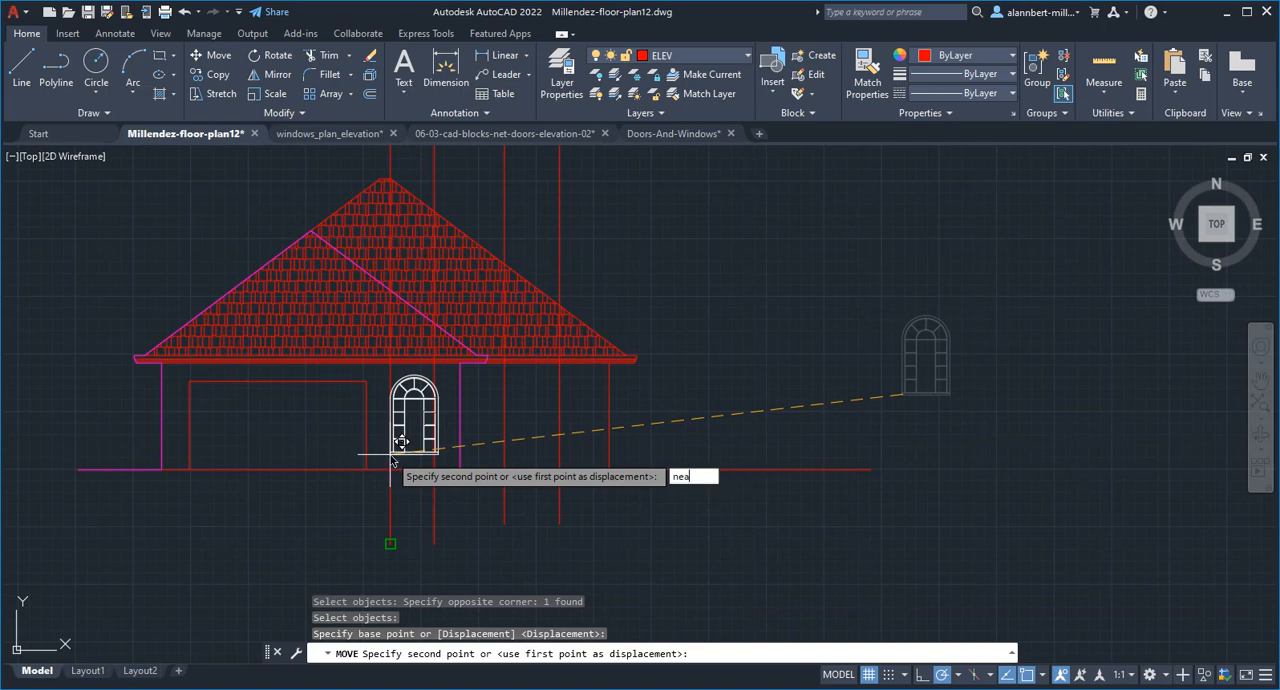
{"action": "key", "text": "Return"}
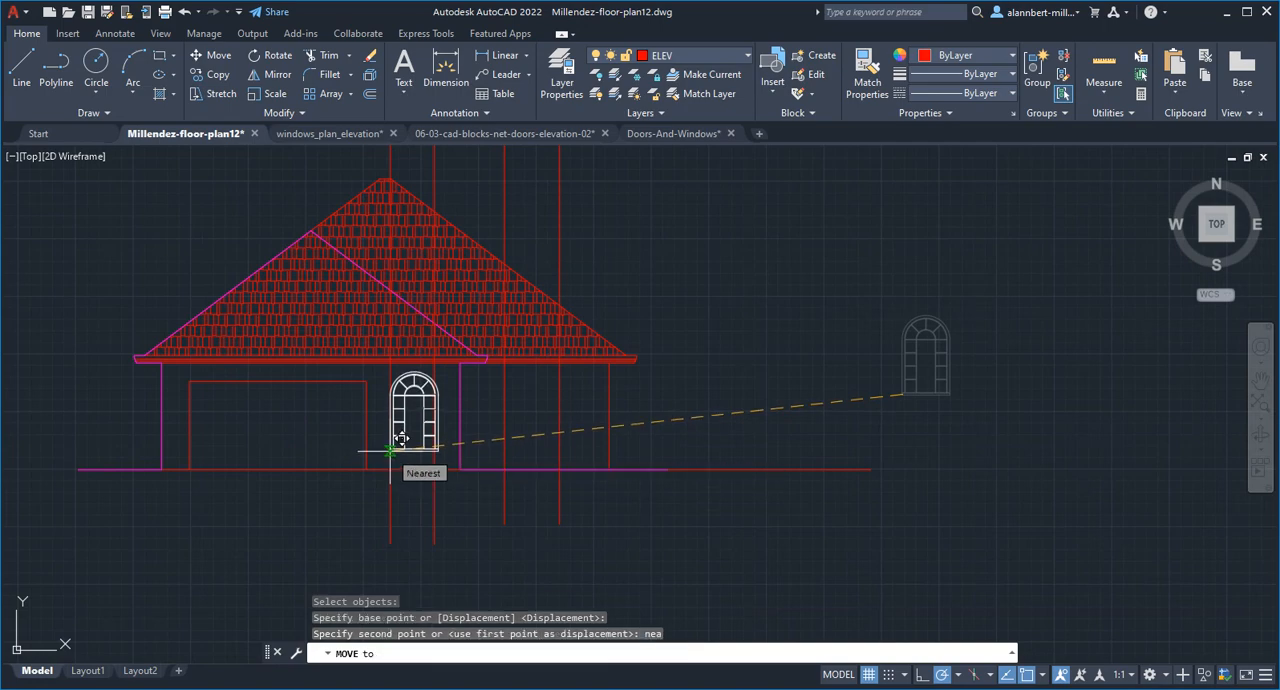
{"action": "left_click", "coordinate": [392, 450]}
{"action": "scroll", "coordinate": [405, 445], "scroll_direction": "up", "scroll_amount": 2}
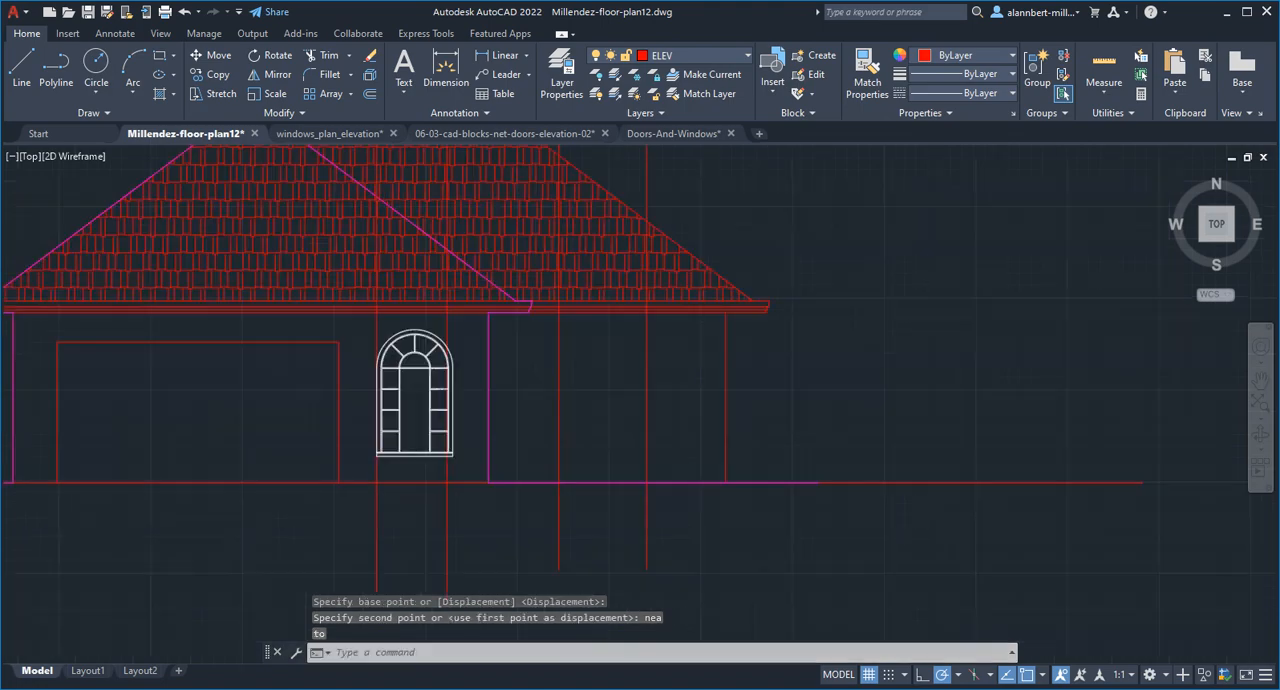
Scale the arched window by reference from its lower-left corner, fitting its bottom width to the second projection line
{"action": "scroll", "coordinate": [420, 455], "scroll_direction": "up", "scroll_amount": 4}
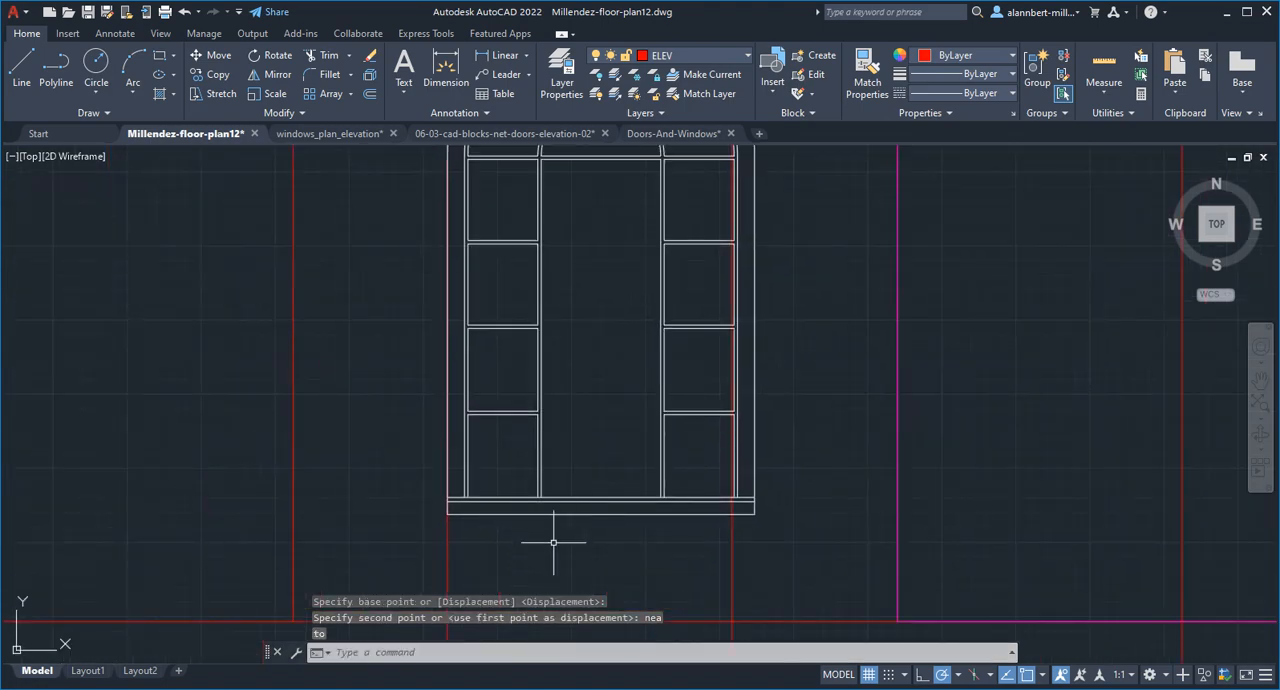
{"action": "scroll", "coordinate": [553, 543], "scroll_direction": "down", "scroll_amount": 4}
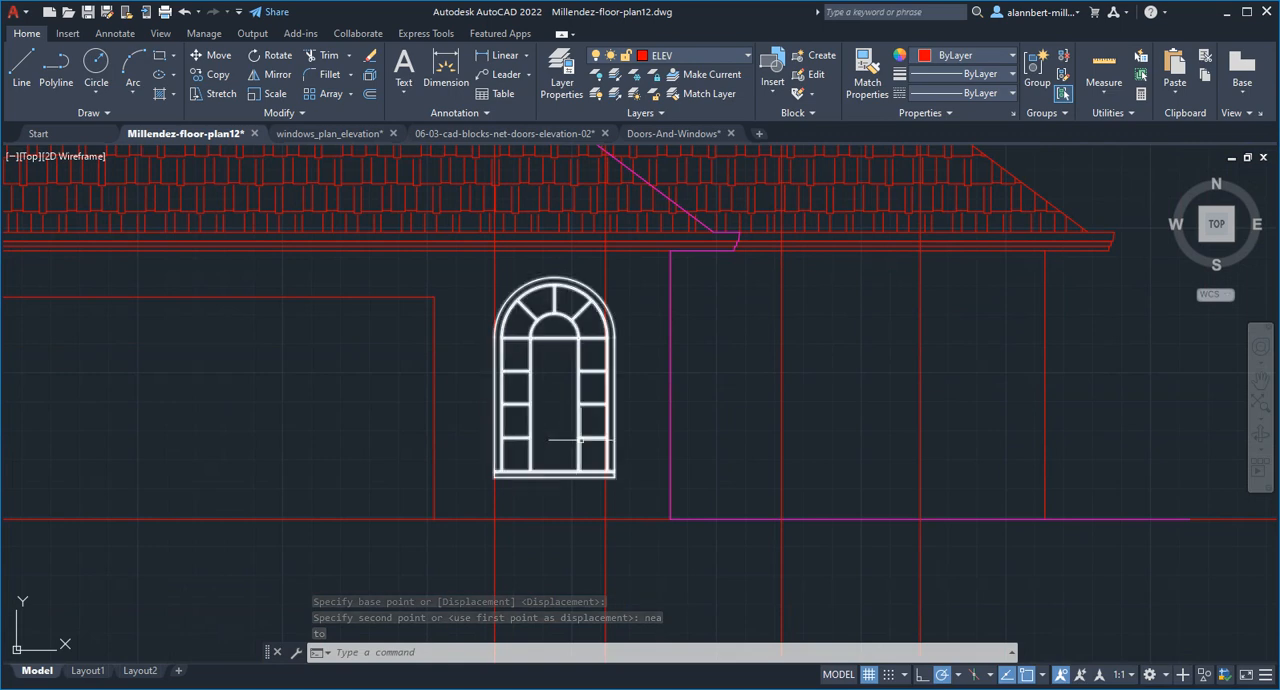
{"action": "middle_click_drag", "start_coordinate": [580, 440], "coordinate": [578, 474]}
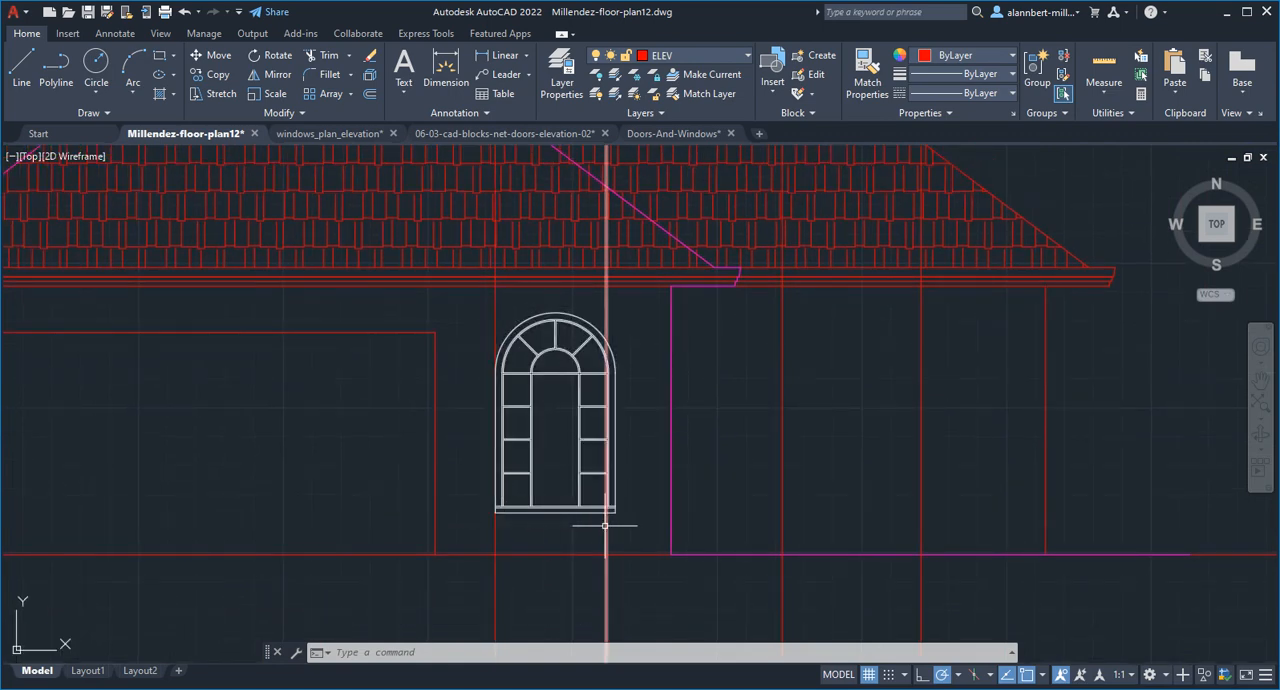
{"action": "type", "text": "sc"}
{"action": "key", "text": "Return"}
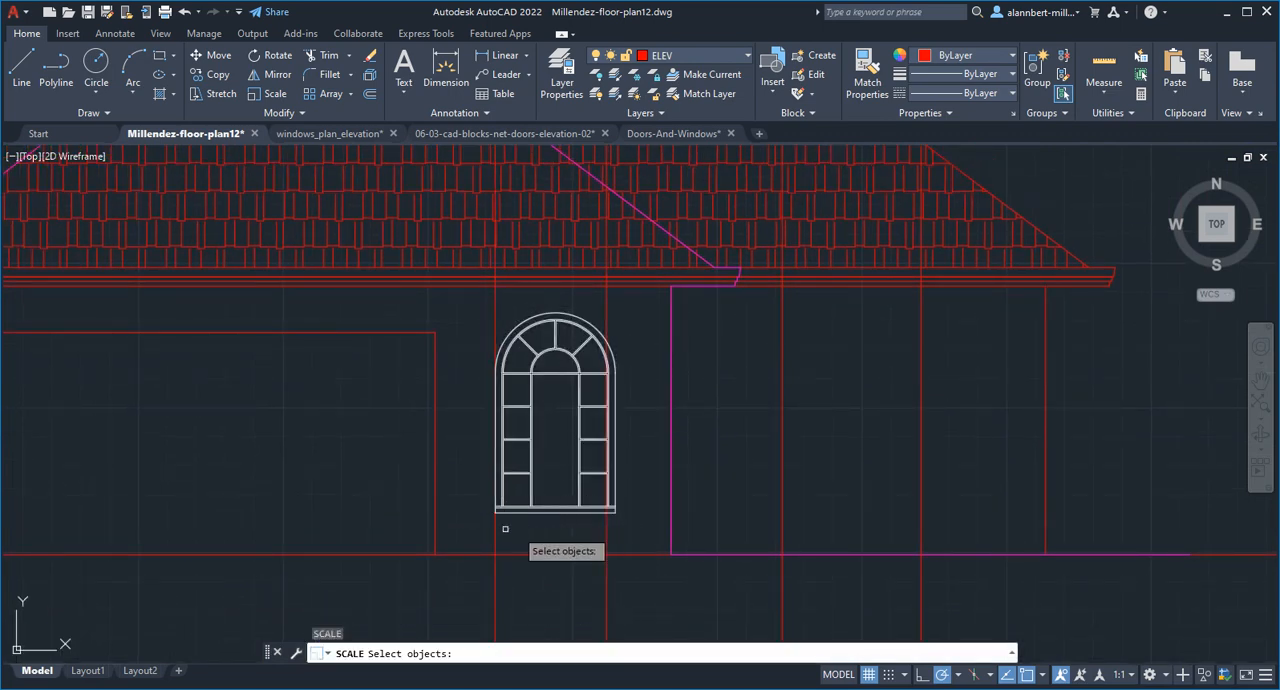
{"action": "left_click", "coordinate": [478, 524]}
{"action": "left_click", "coordinate": [633, 316]}
{"action": "key", "text": "Return"}
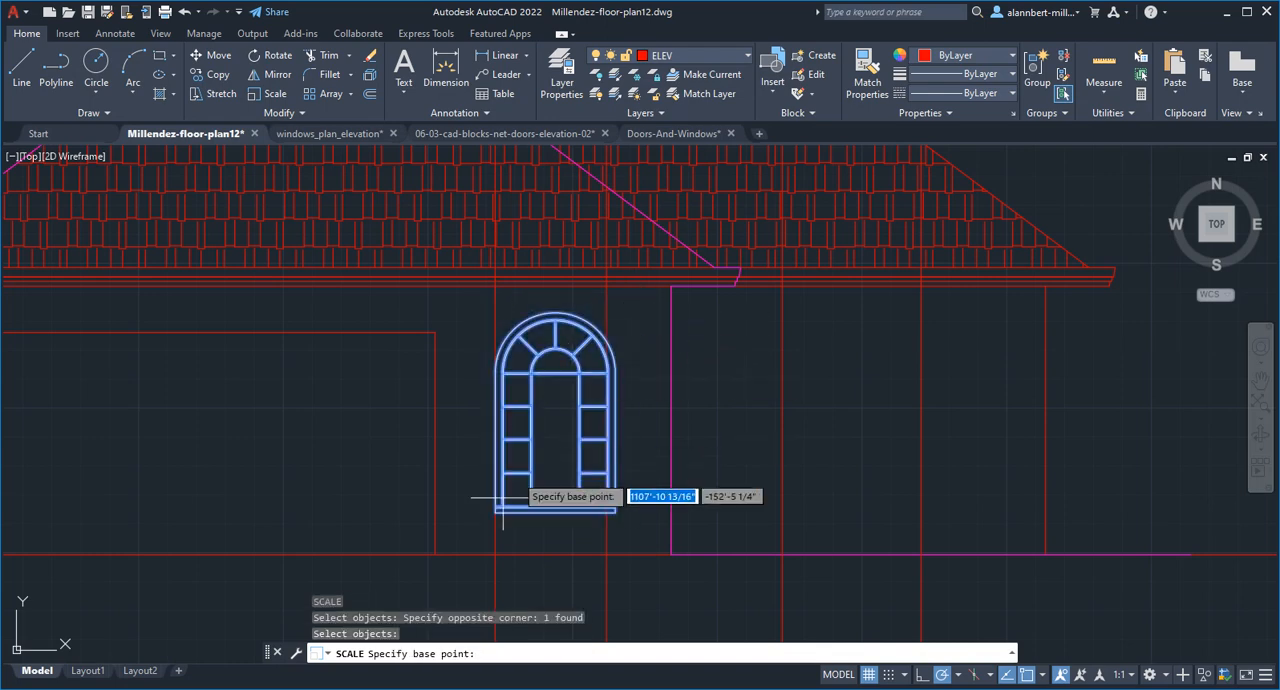
{"action": "scroll", "coordinate": [494, 495], "scroll_direction": "up", "scroll_amount": 5}
{"action": "left_click", "coordinate": [493, 489]}
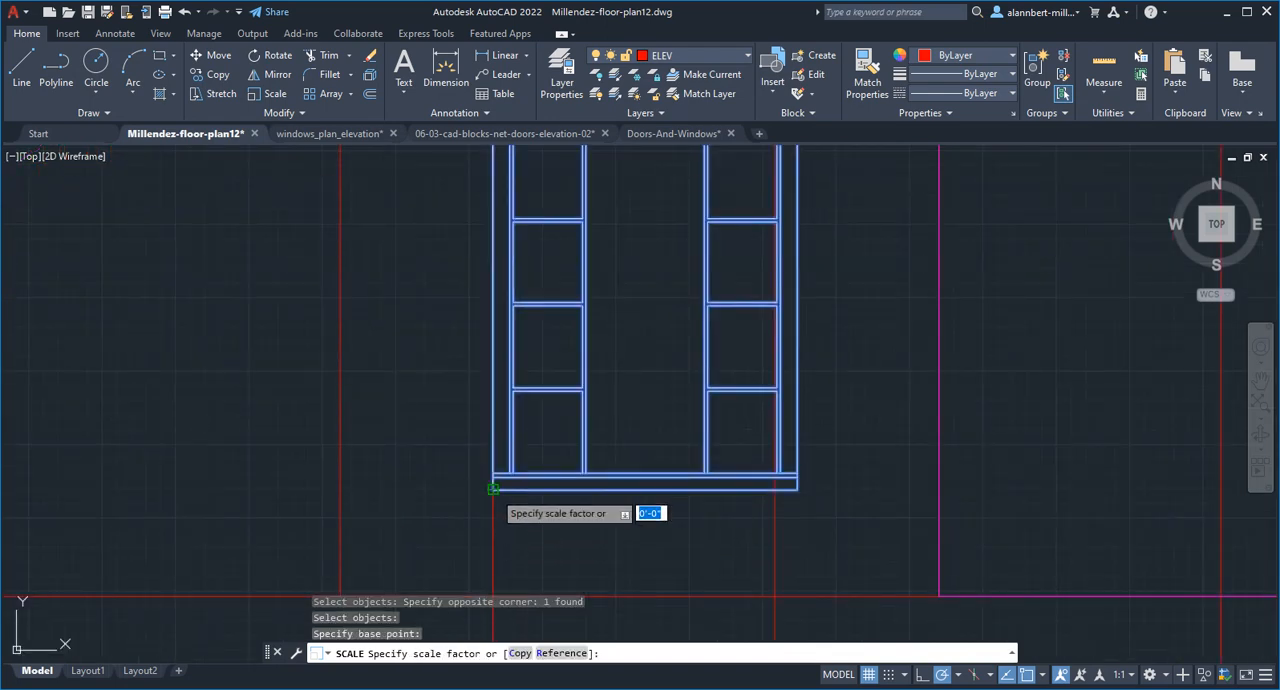
{"action": "left_click", "coordinate": [566, 654]}
{"action": "left_click", "coordinate": [493, 489]}
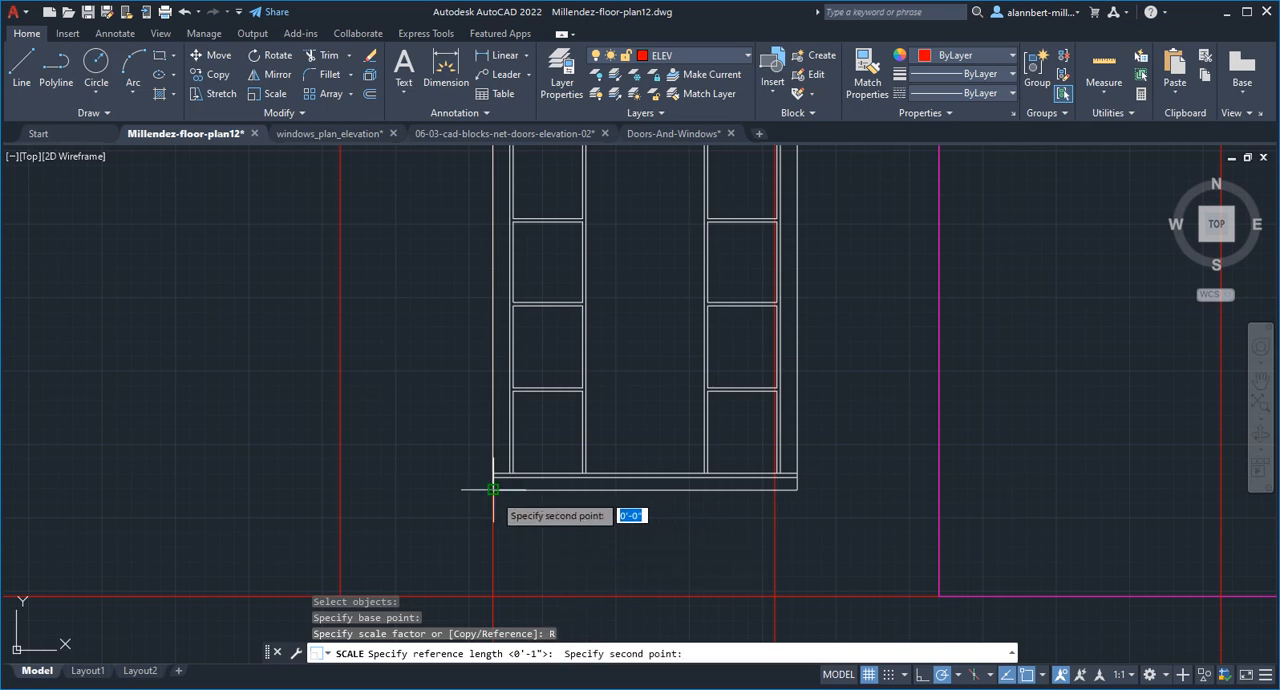
{"action": "left_click", "coordinate": [797, 489]}
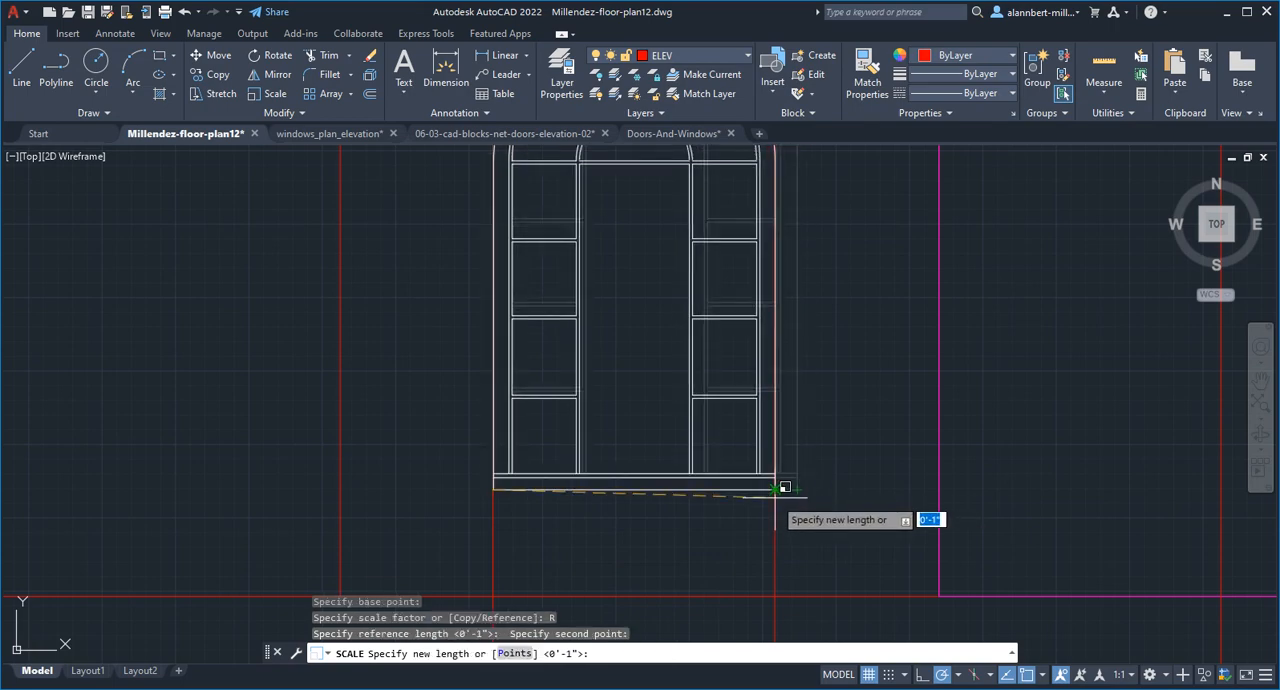
{"action": "left_click", "coordinate": [776, 489]}
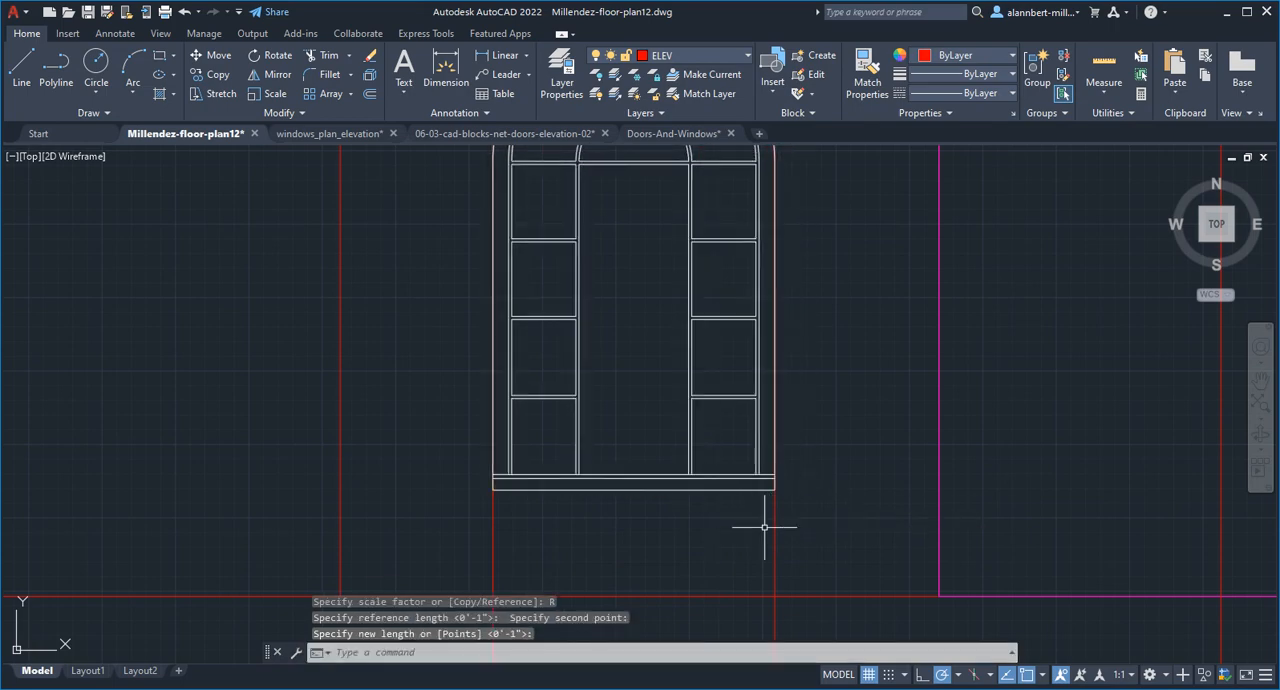
Measure the vertical distance from the arched window's lower-right corner to the ground line
{"action": "scroll", "coordinate": [764, 527], "scroll_direction": "down", "scroll_amount": 4}
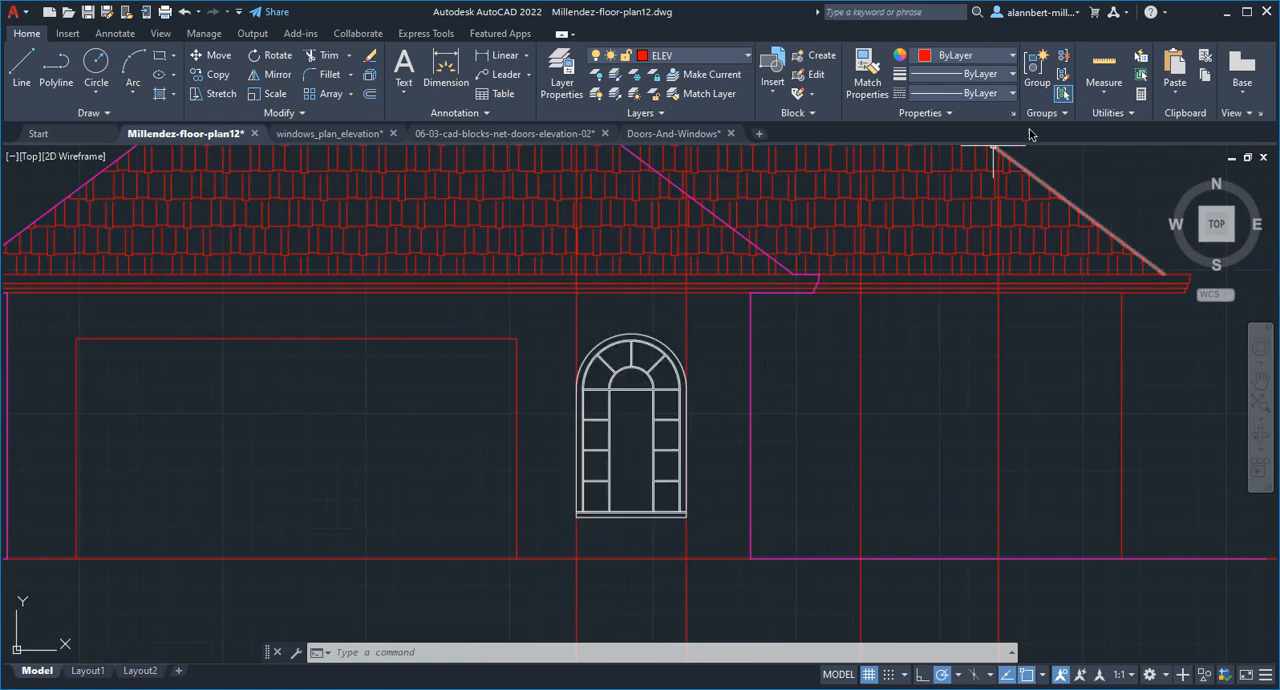
{"action": "left_click", "coordinate": [1104, 90]}
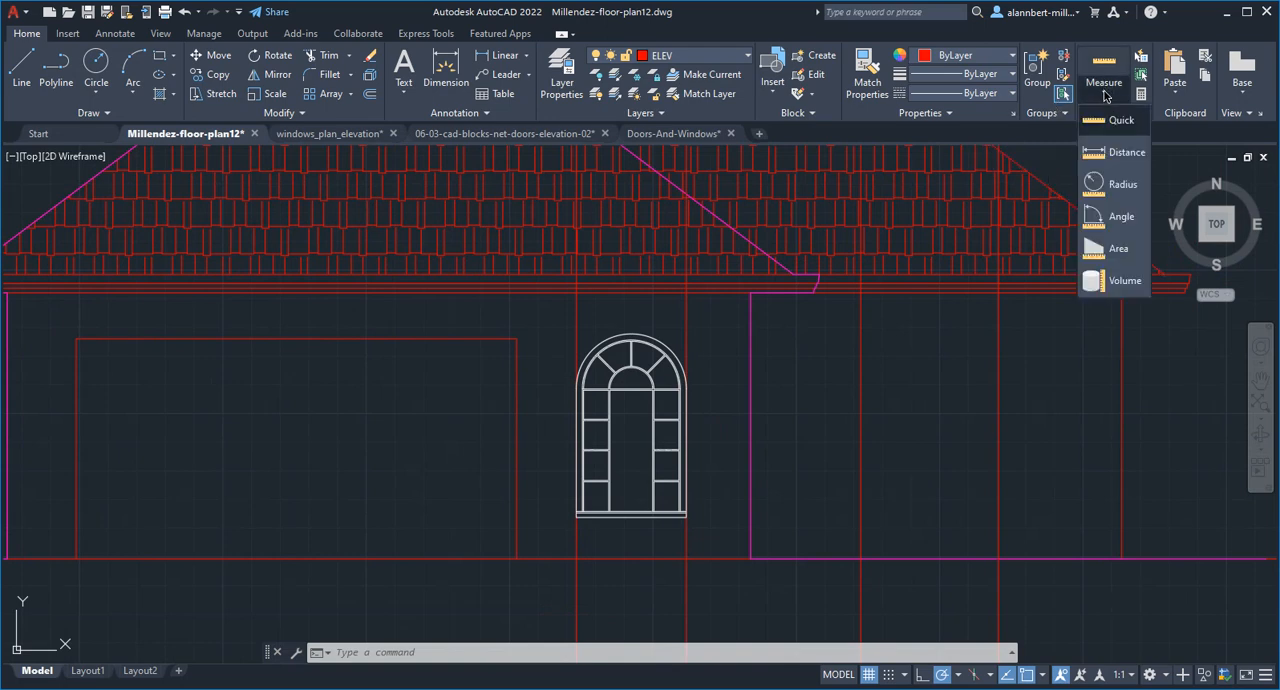
{"action": "left_click", "coordinate": [1106, 160]}
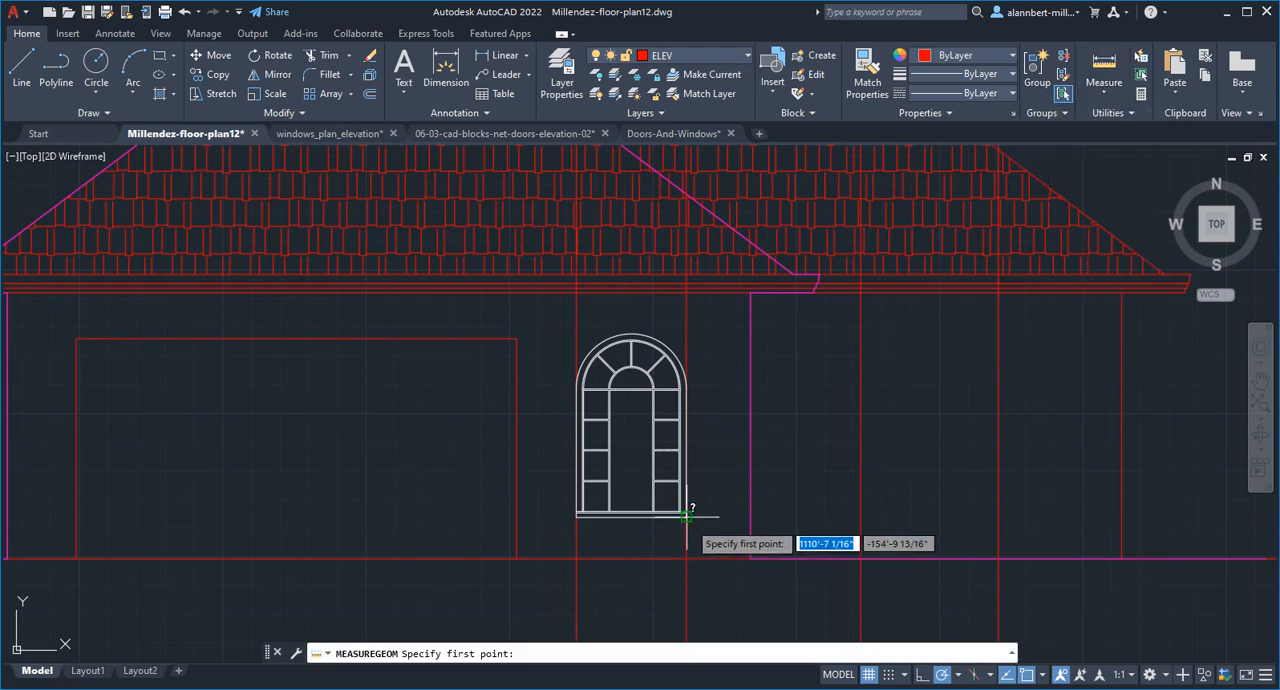
{"action": "left_click", "coordinate": [686, 516]}
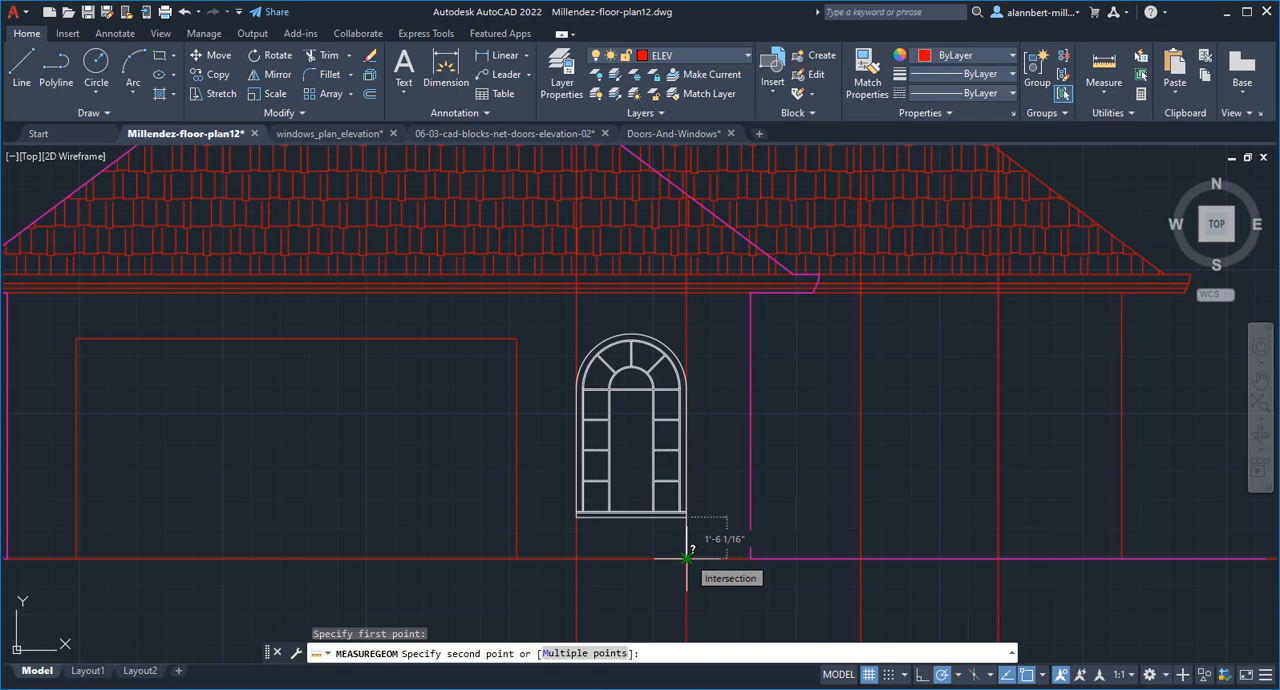
{"action": "key", "text": "Escape"}
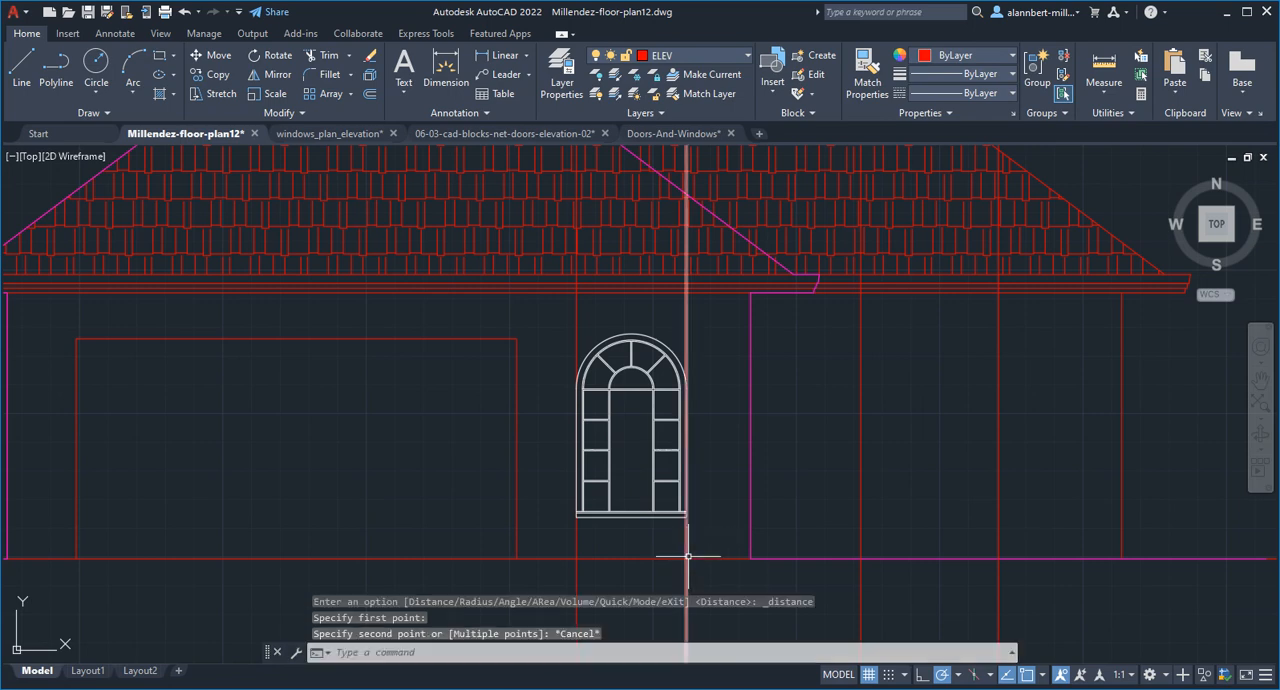
Move the arched window slightly straight up, keeping it between its two projection lines
{"action": "type", "text": "m"}
{"action": "key", "text": "Return"}
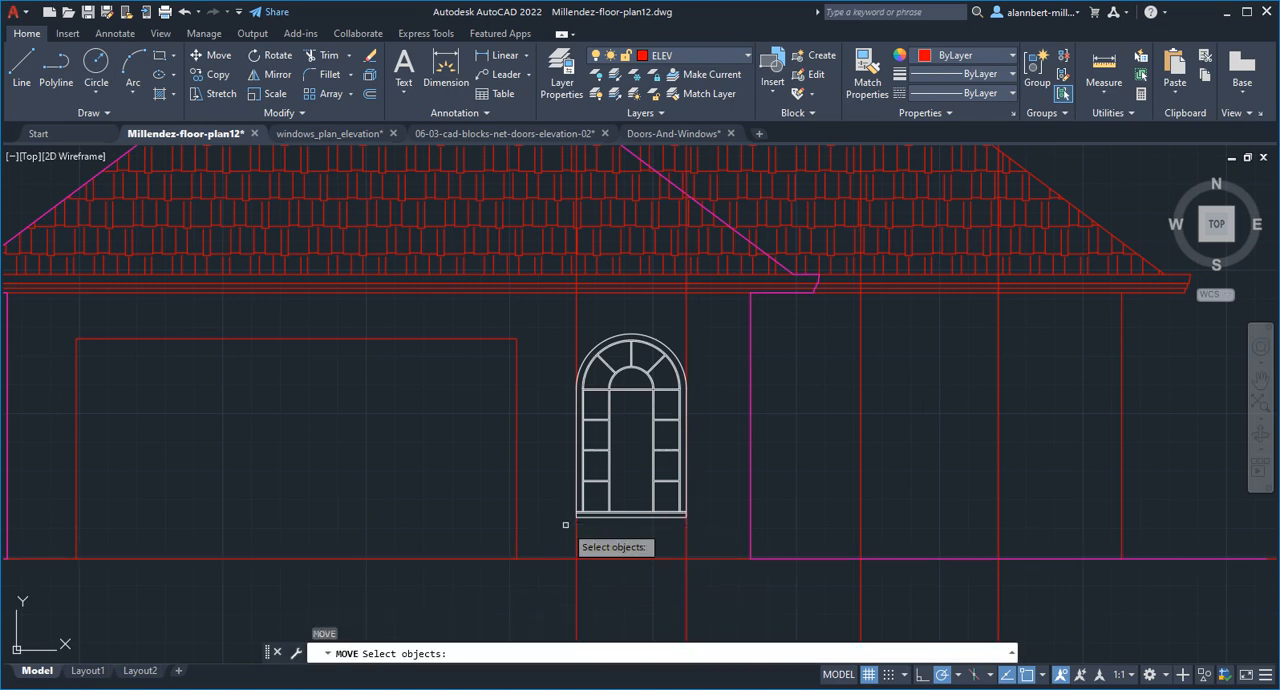
{"action": "left_click", "coordinate": [566, 538]}
{"action": "left_click", "coordinate": [706, 306]}
{"action": "key", "text": "Return"}
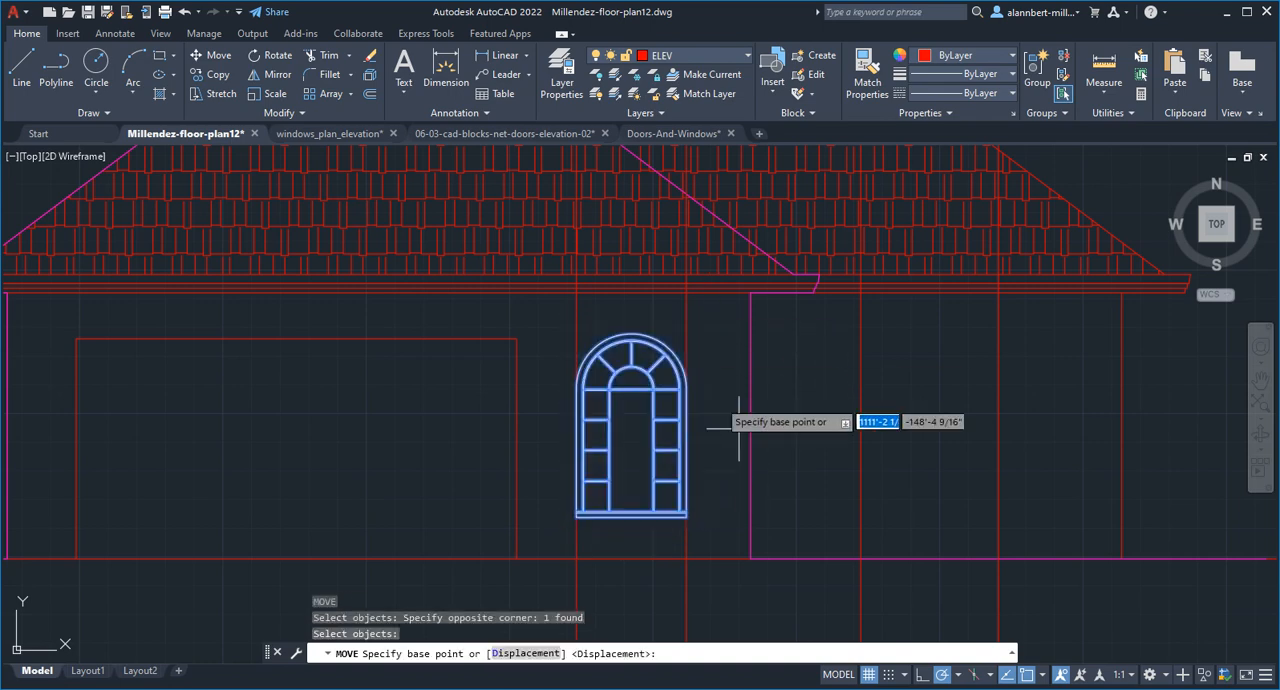
{"action": "left_click", "coordinate": [786, 468]}
{"action": "left_click", "coordinate": [789, 459]}
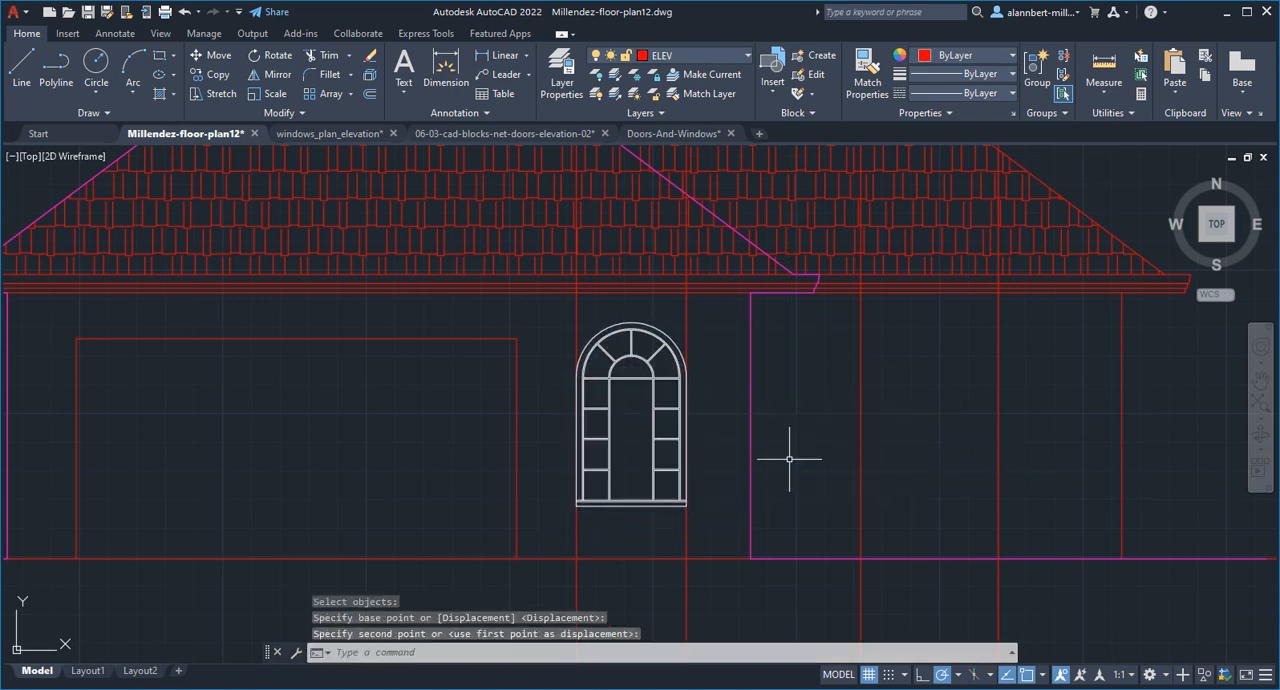
Erase the two vertical projection lines running along the sides of the arched window
{"action": "type", "text": "e"}
{"action": "key", "text": "Return"}
{"action": "left_click", "coordinate": [700, 512]}
{"action": "left_click", "coordinate": [562, 537]}
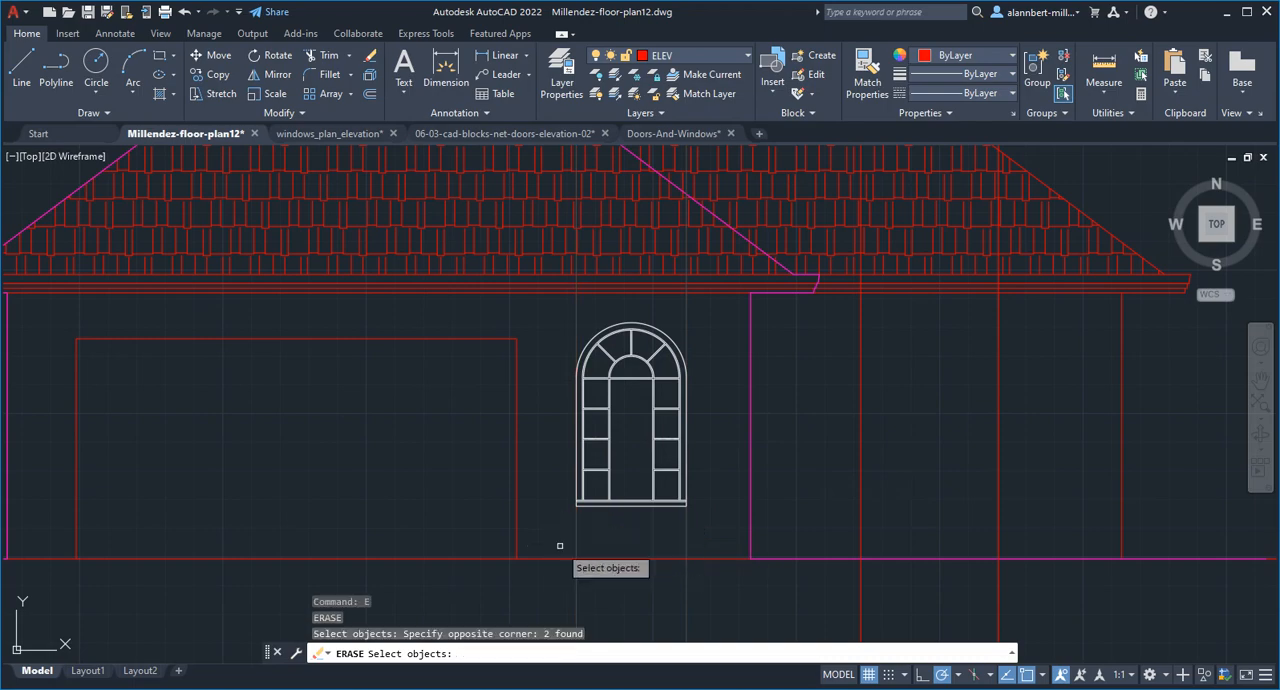
{"action": "scroll", "coordinate": [750, 531], "scroll_direction": "down", "scroll_amount": 4}
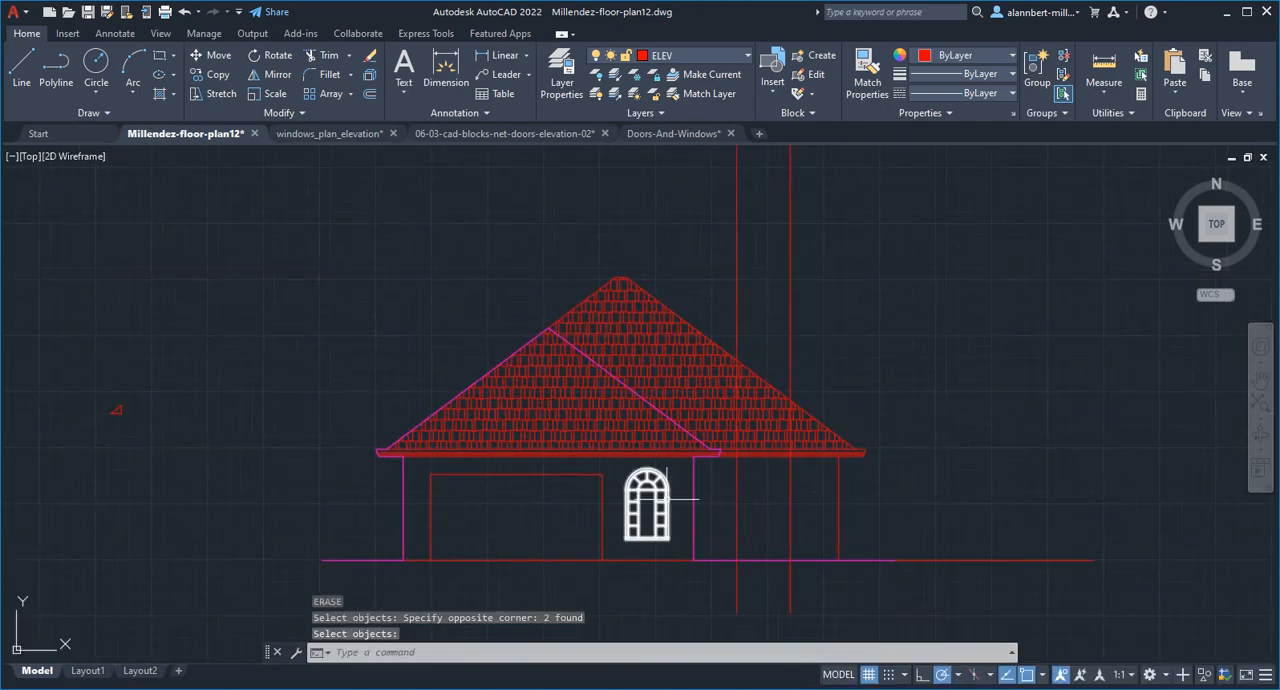
{"action": "scroll", "coordinate": [659, 496], "scroll_direction": "up", "scroll_amount": 6}
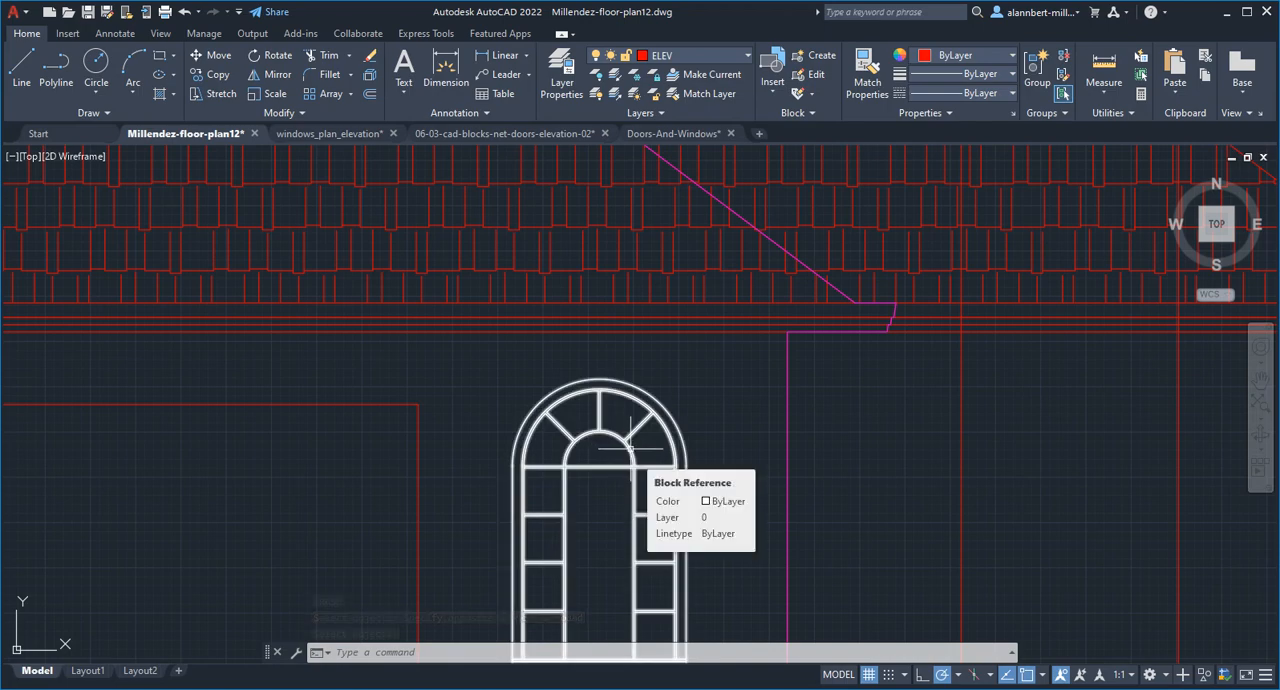
{"action": "mouse_move", "coordinate": [634, 453]}
{"action": "type", "text": "ex"}
{"action": "key", "text": "Return"}
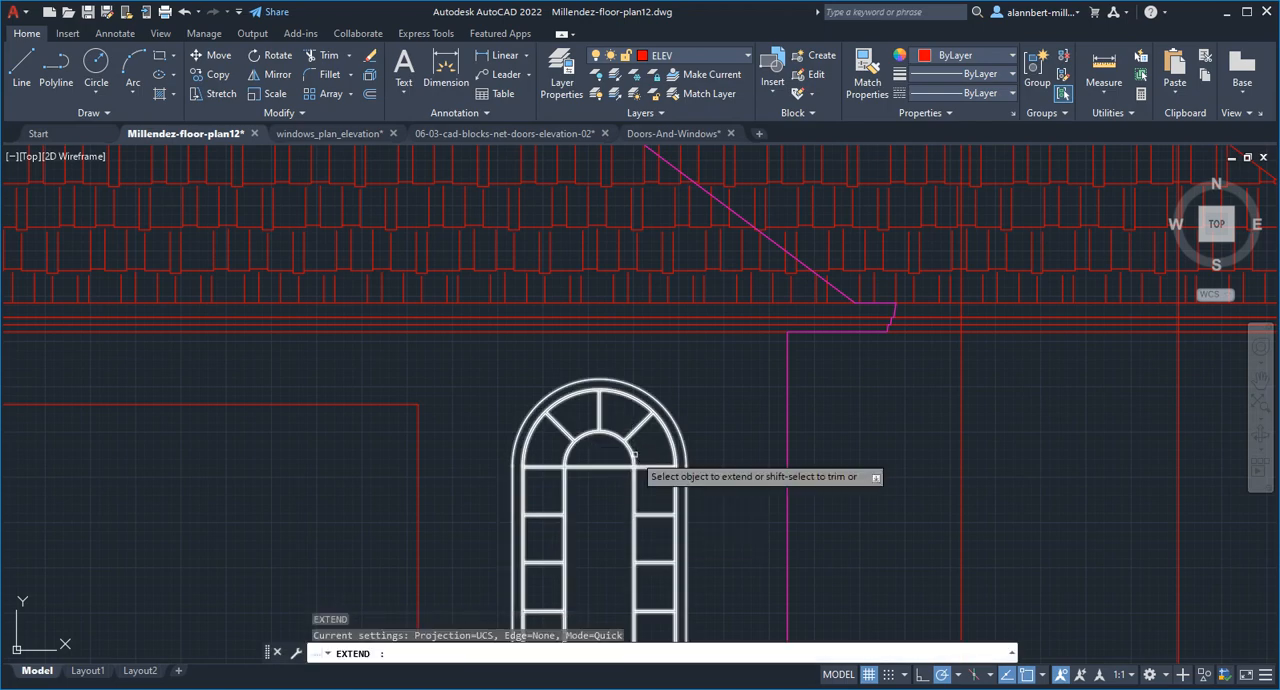
{"action": "key", "text": "Escape"}
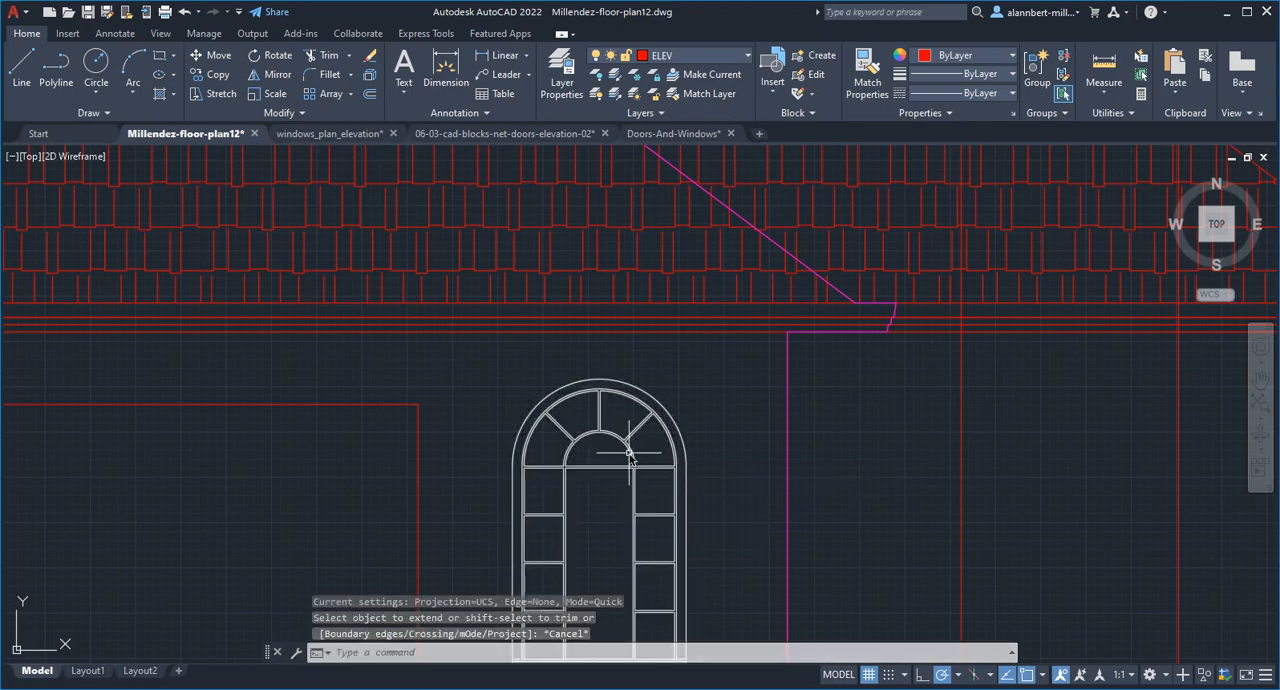
Explode the arched window block into separate objects
{"action": "type", "text": "x"}
{"action": "key", "text": "Return"}
{"action": "left_click", "coordinate": [629, 453]}
{"action": "key", "text": "Return"}
{"action": "scroll", "coordinate": [673, 456], "scroll_direction": "down", "scroll_amount": 2}
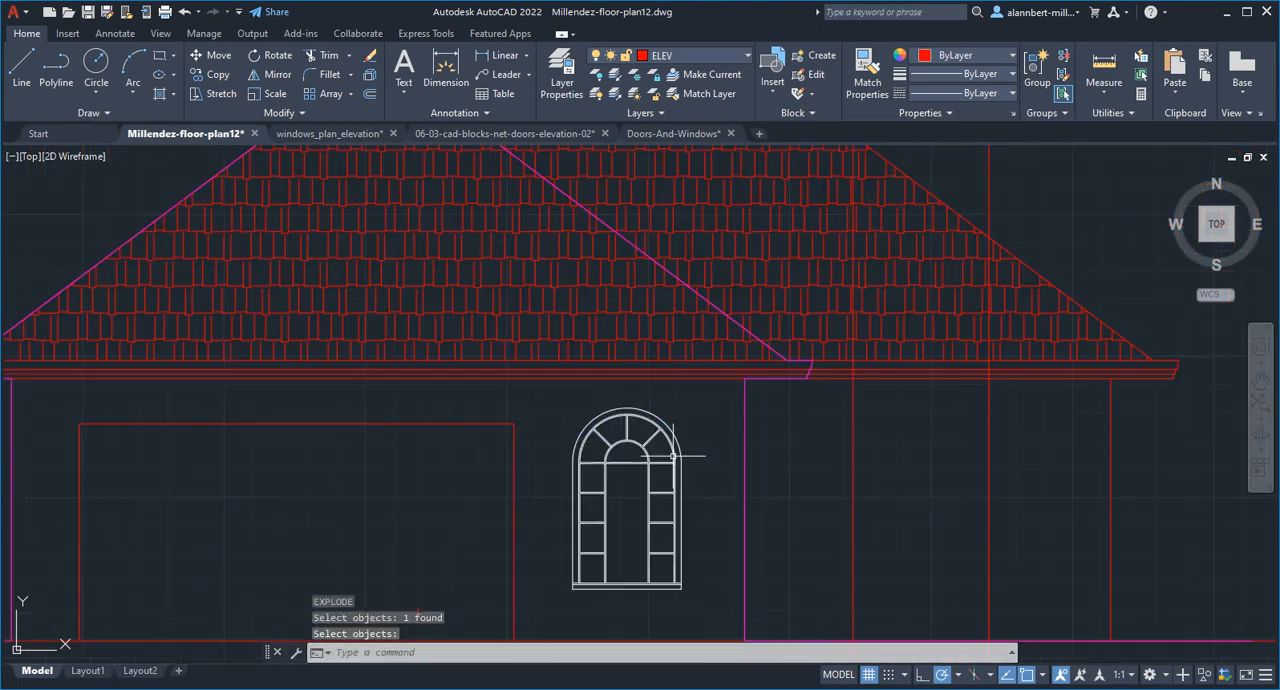
Match the properties of all arched window parts to those of a remaining red projection line
{"action": "left_click", "coordinate": [867, 75]}
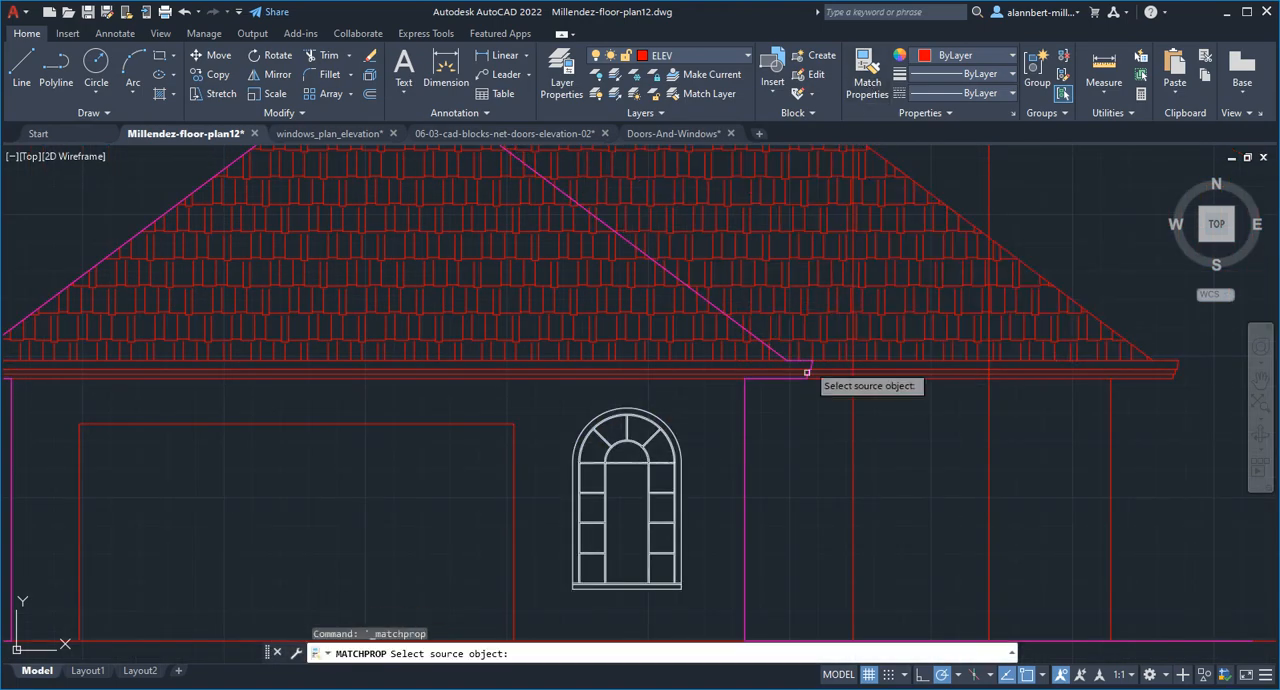
{"action": "left_click", "coordinate": [855, 437]}
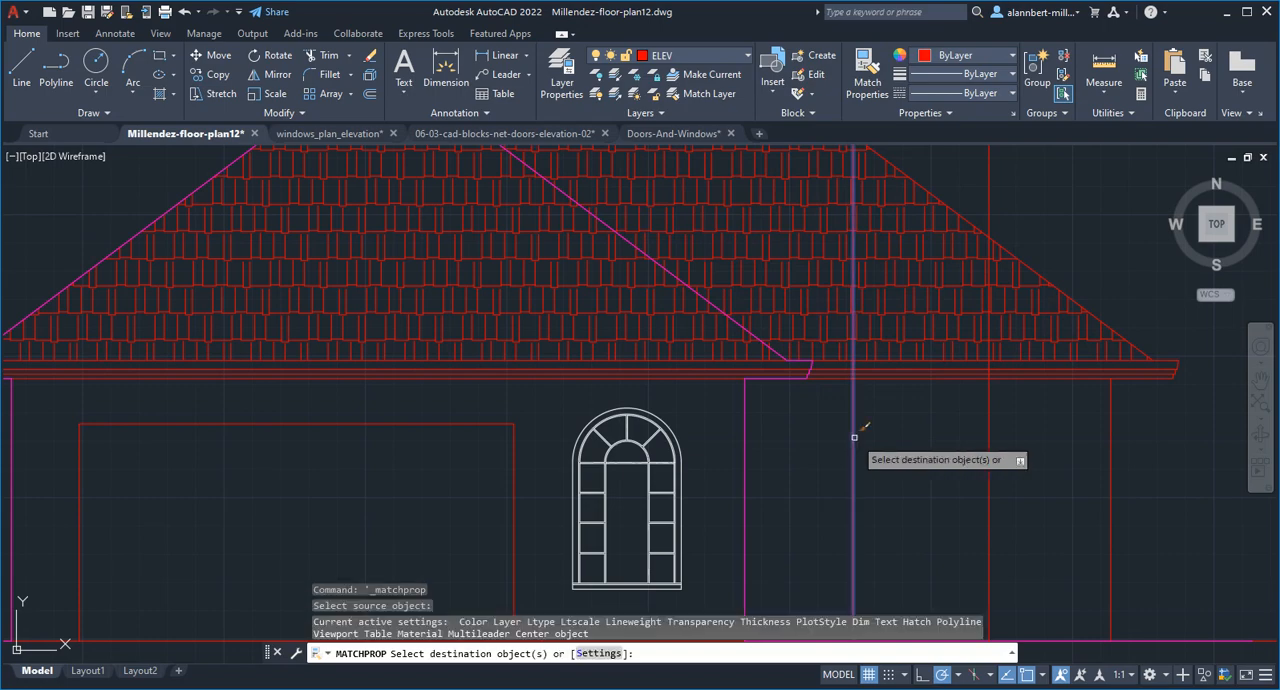
{"action": "left_click", "coordinate": [705, 404]}
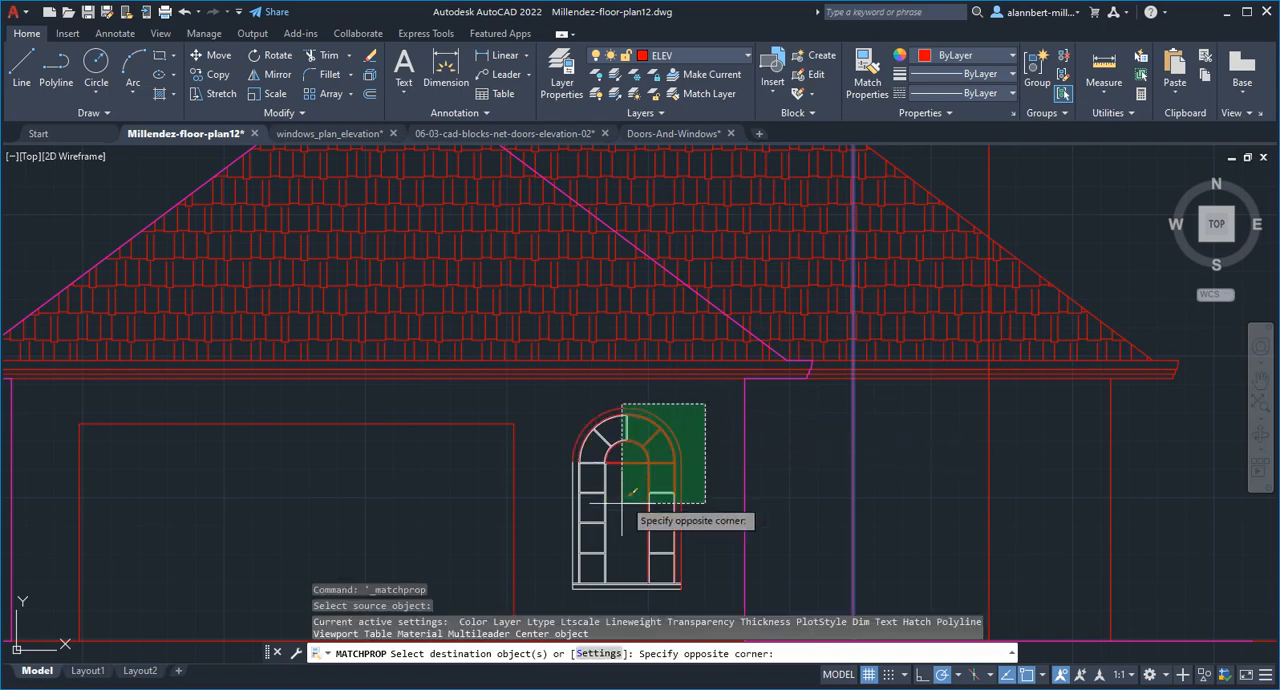
{"action": "left_click", "coordinate": [558, 580]}
Offset the top line of the large rectangular opening upward by 8 inches
{"action": "scroll", "coordinate": [737, 524], "scroll_direction": "down", "scroll_amount": 5}
{"action": "middle_click_drag", "start_coordinate": [766, 527], "coordinate": [738, 448]}
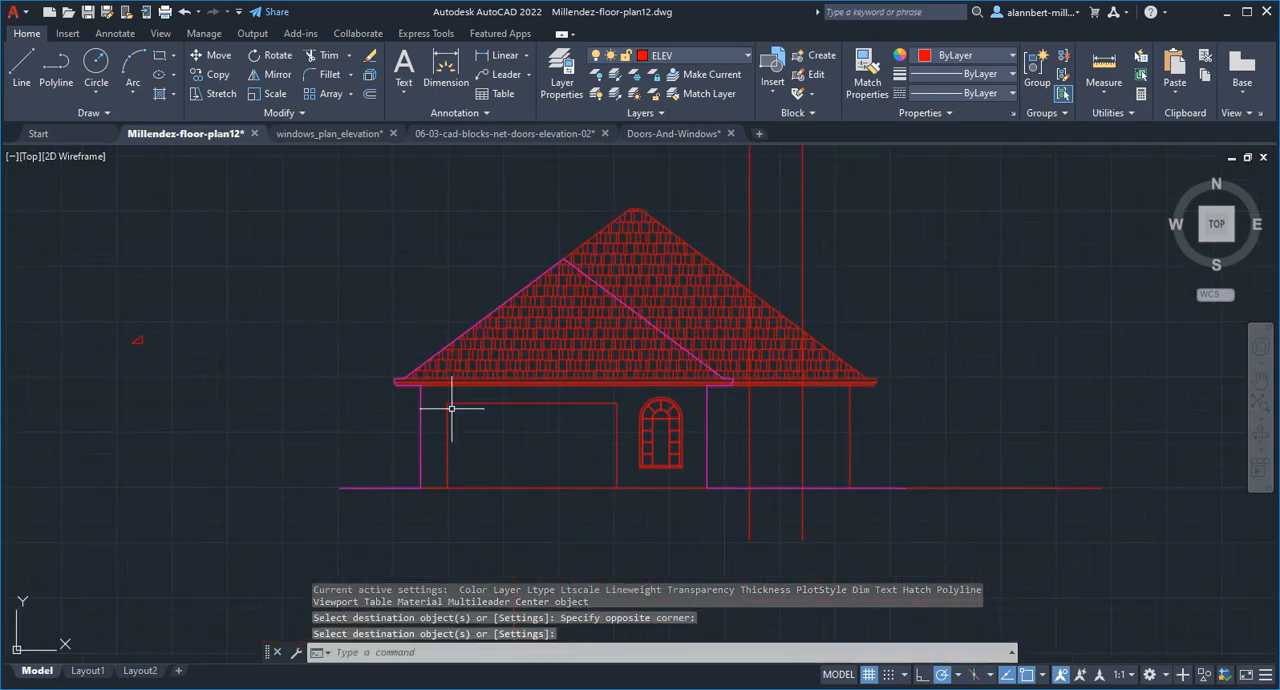
{"action": "scroll", "coordinate": [509, 429], "scroll_direction": "up", "scroll_amount": 6}
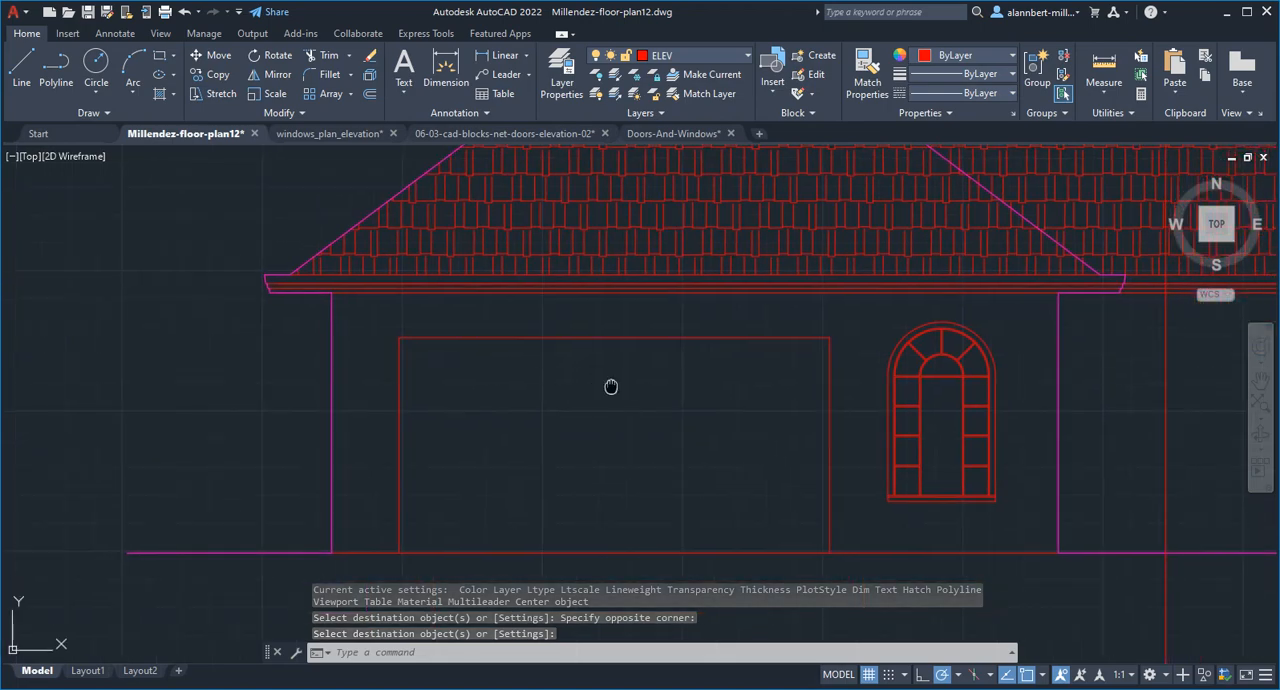
{"action": "middle_click_drag", "start_coordinate": [609, 380], "coordinate": [531, 389]}
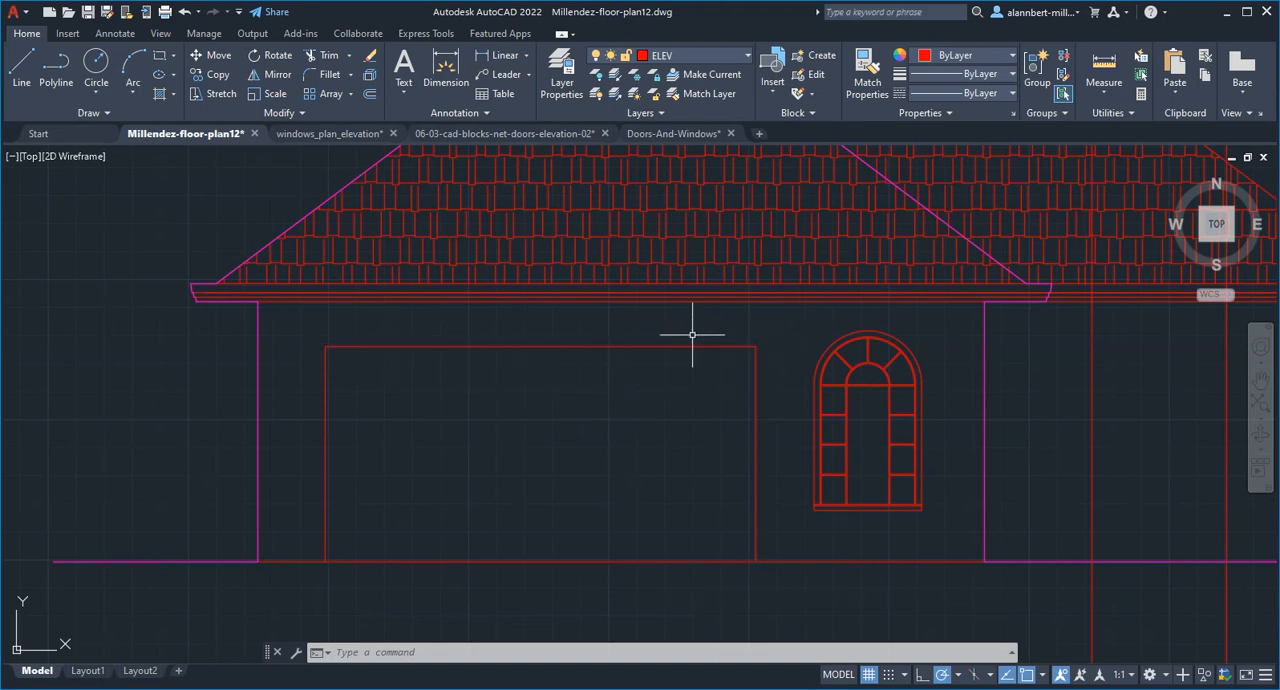
{"action": "type", "text": "o"}
{"action": "key", "text": "Return"}
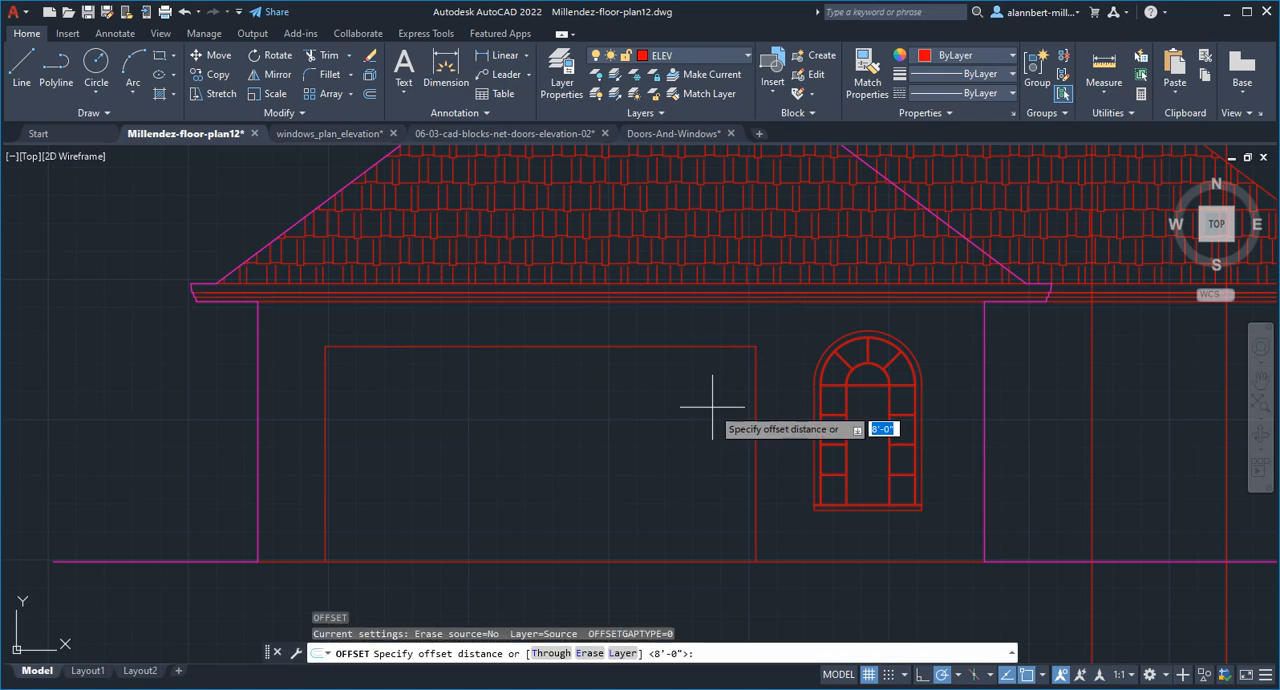
{"action": "type", "text": "8"}
{"action": "key", "text": "Return"}
{"action": "left_click", "coordinate": [712, 347]}
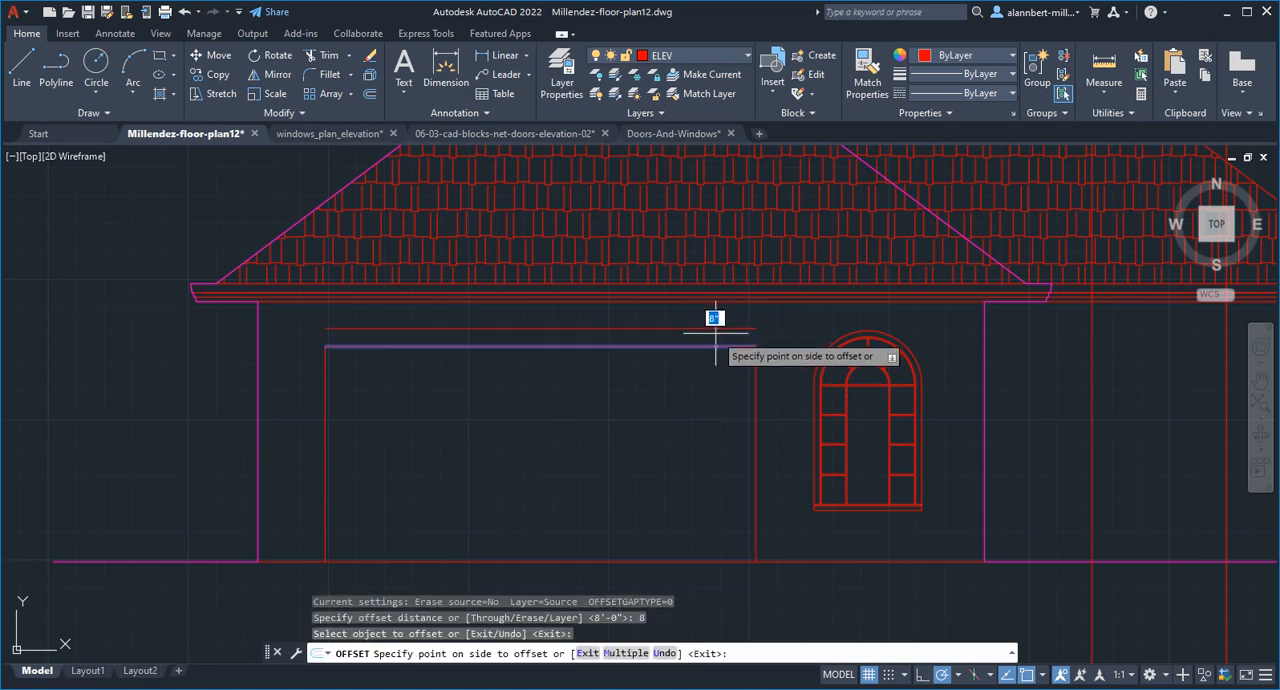
{"action": "left_click", "coordinate": [715, 331]}
{"action": "key", "text": "Return"}
Offset both side lines of the large rectangular opening outward by 4 inches
{"action": "scroll", "coordinate": [299, 343], "scroll_direction": "up", "scroll_amount": 3}
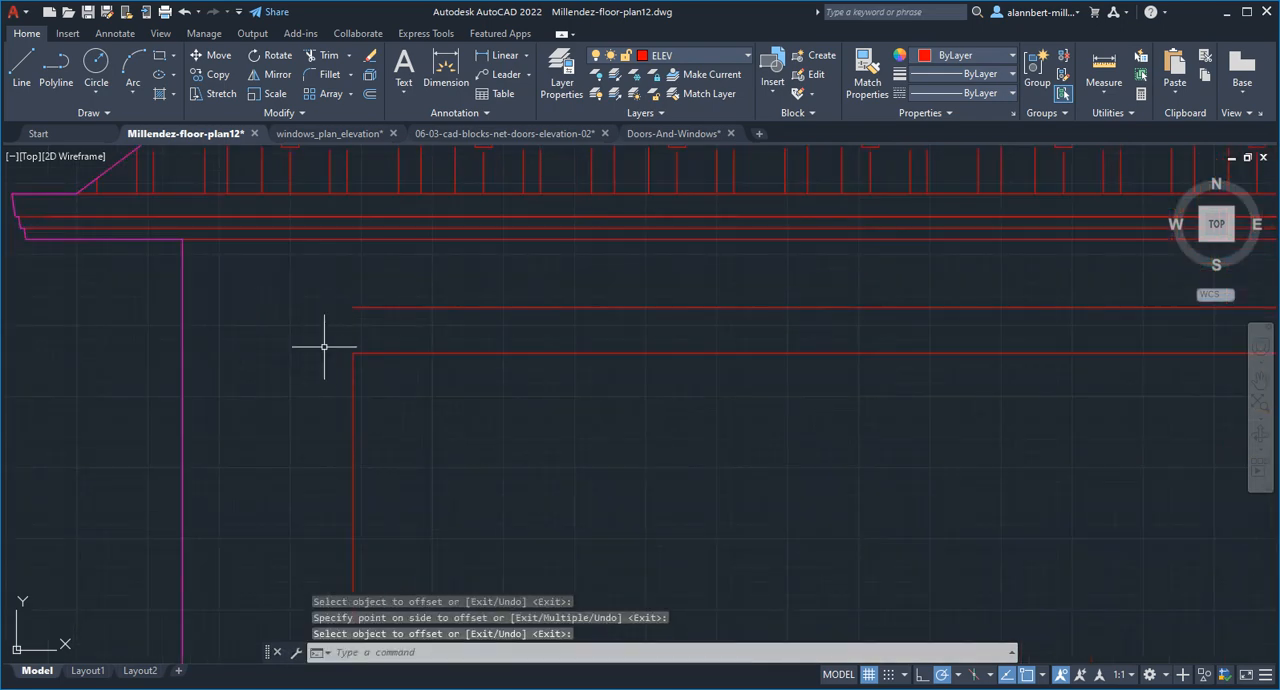
{"action": "key", "text": "Return"}
{"action": "type", "text": "4"}
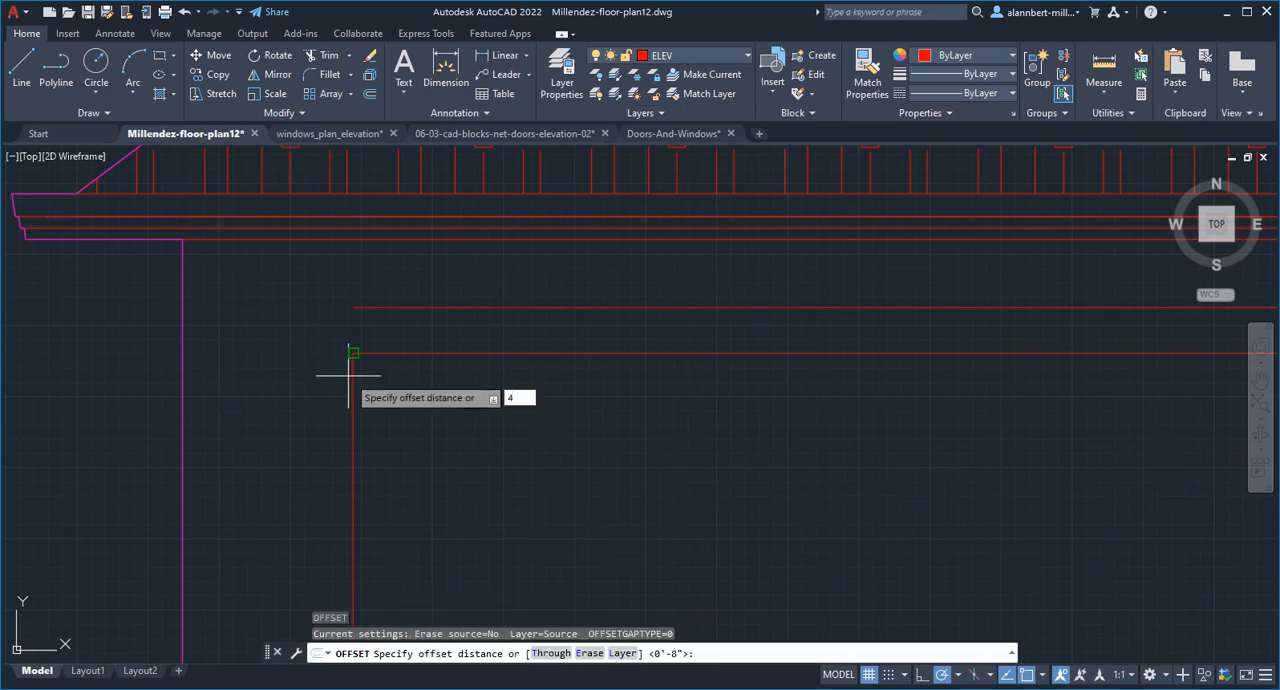
{"action": "key", "text": "Return"}
{"action": "left_click", "coordinate": [352, 372]}
{"action": "scroll", "coordinate": [796, 430], "scroll_direction": "down", "scroll_amount": 2}
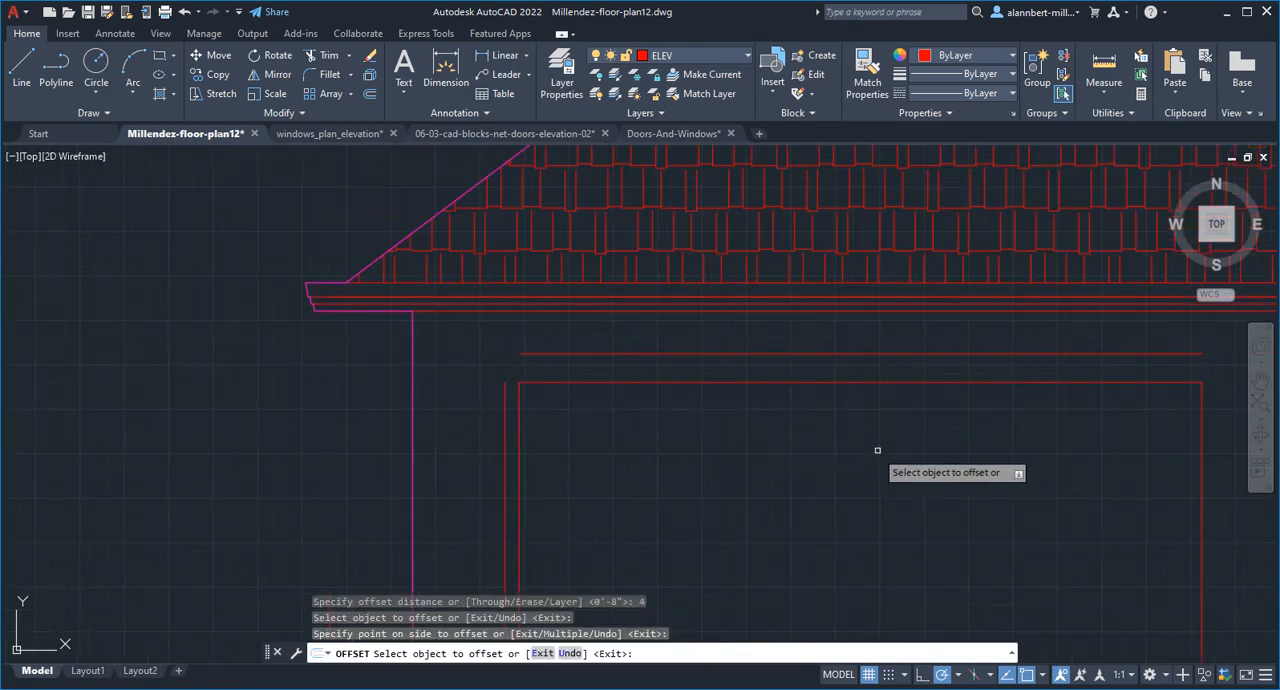
{"action": "middle_click_drag", "start_coordinate": [1242, 440], "coordinate": [921, 430]}
{"action": "left_click", "coordinate": [880, 397]}
{"action": "left_click", "coordinate": [889, 374]}
{"action": "key", "text": "Return"}
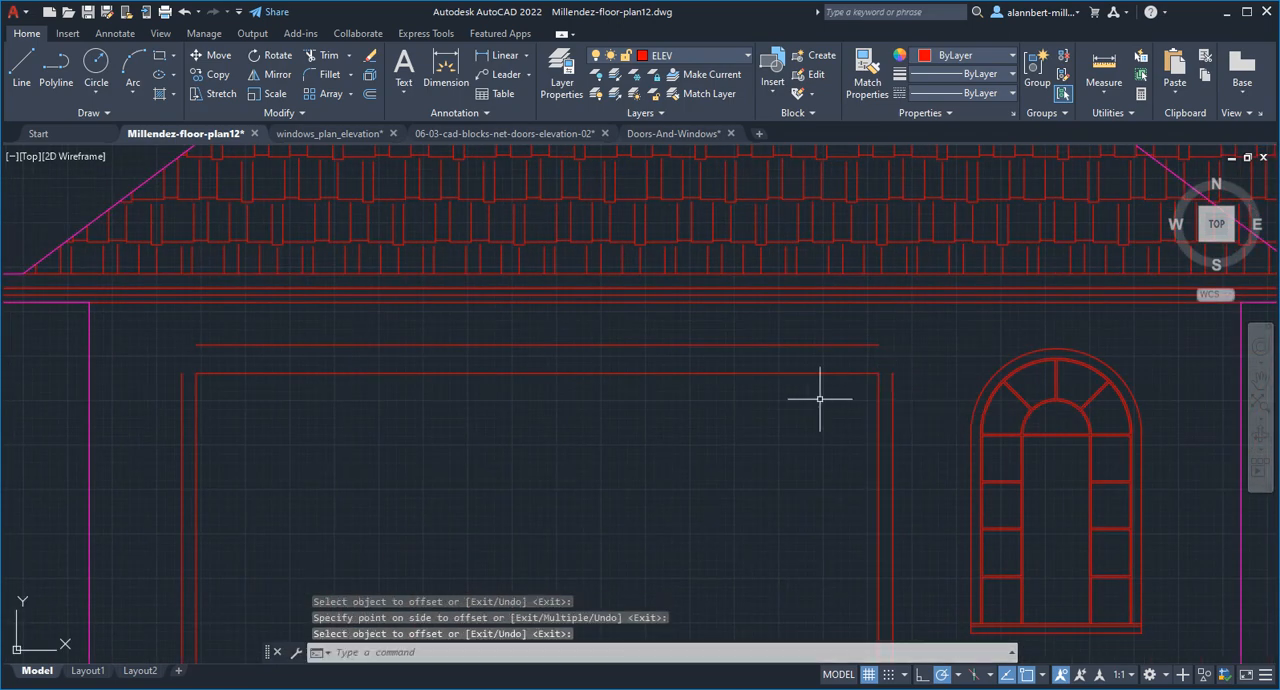
Fillet the offset line above the large opening with both outer side lines to form sharp upper corners
{"action": "type", "text": "f"}
{"action": "key", "text": "Return"}
{"action": "left_click", "coordinate": [250, 342]}
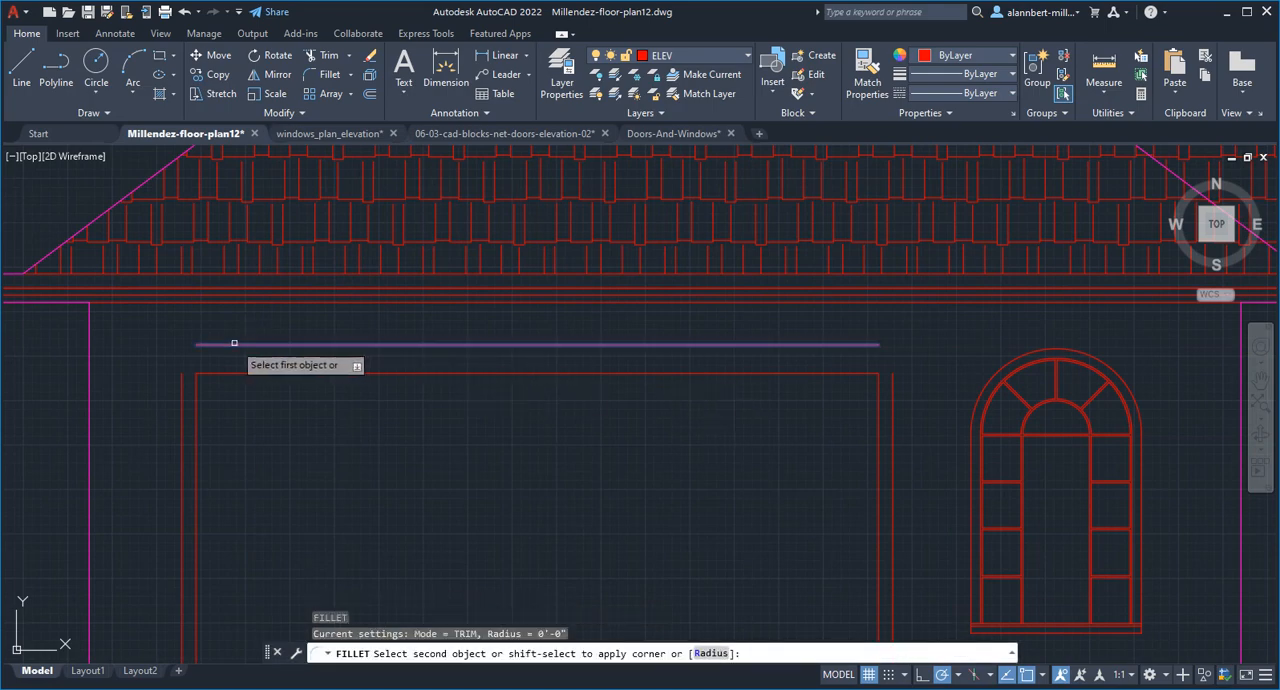
{"action": "left_click", "coordinate": [182, 400]}
{"action": "key", "text": "Return"}
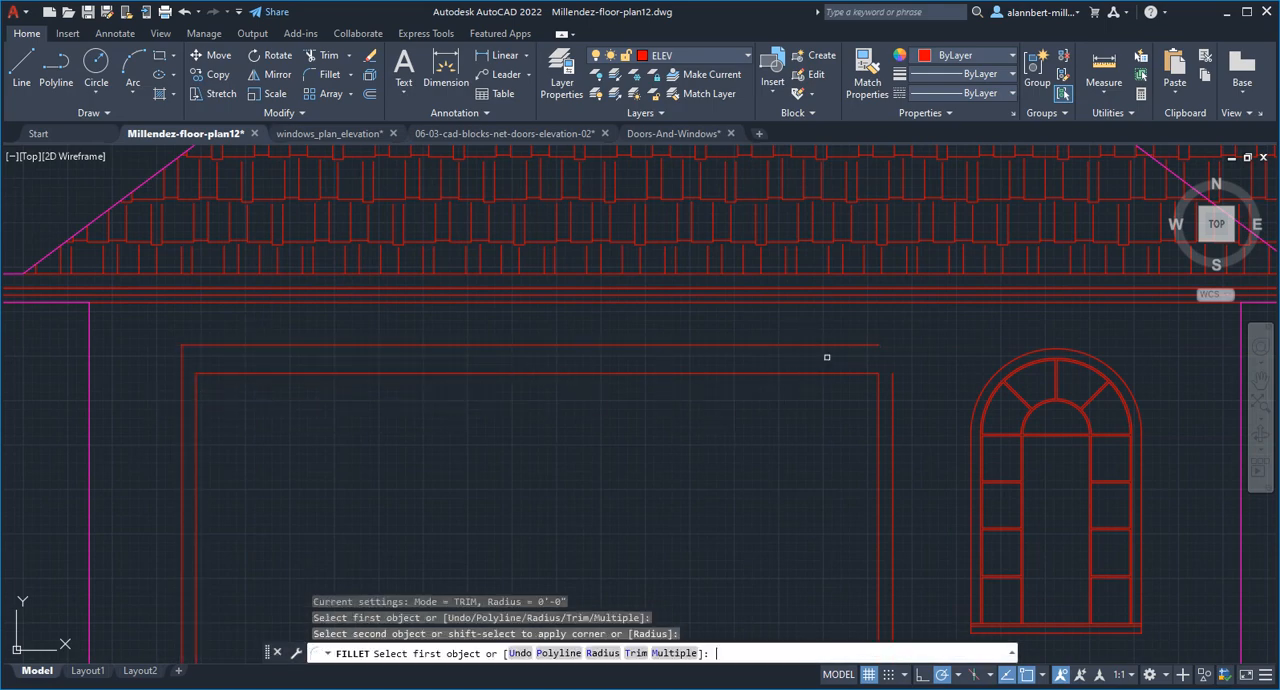
{"action": "left_click", "coordinate": [840, 345]}
{"action": "left_click", "coordinate": [893, 374]}
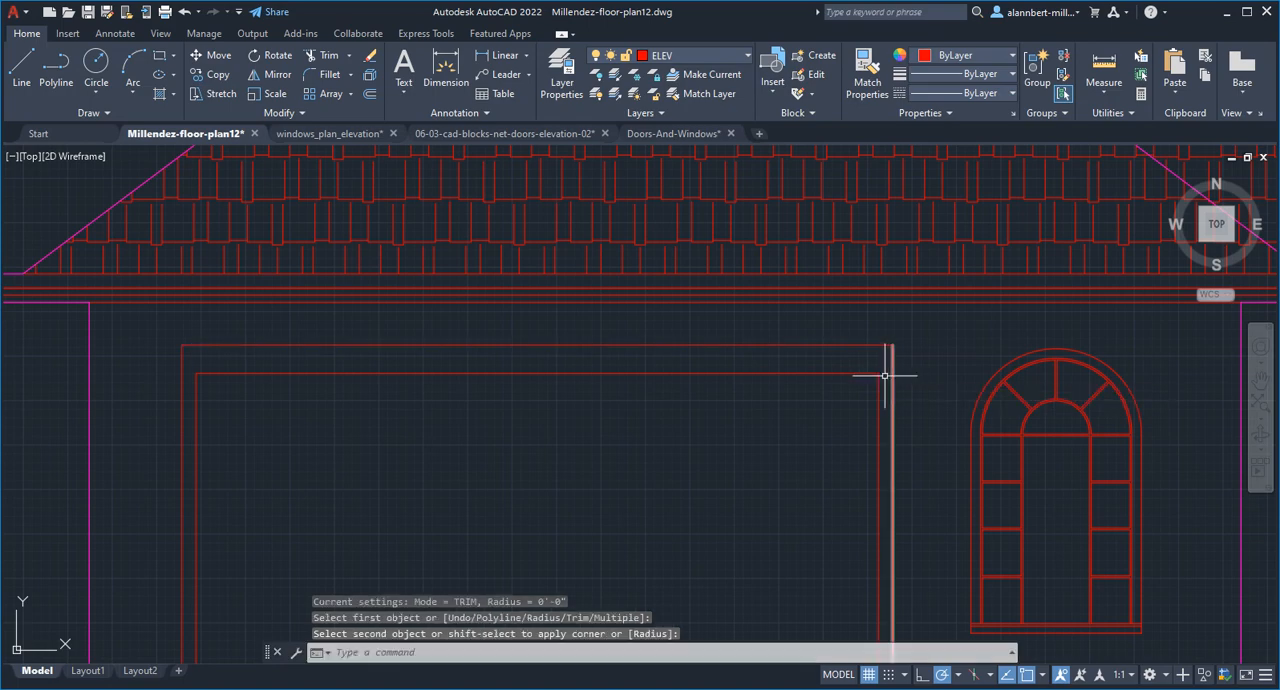
Fillet the large opening's original top line with both outer side lines, closing the trim above the opening into a rectangle
{"action": "key", "text": "Return"}
{"action": "left_click", "coordinate": [865, 374]}
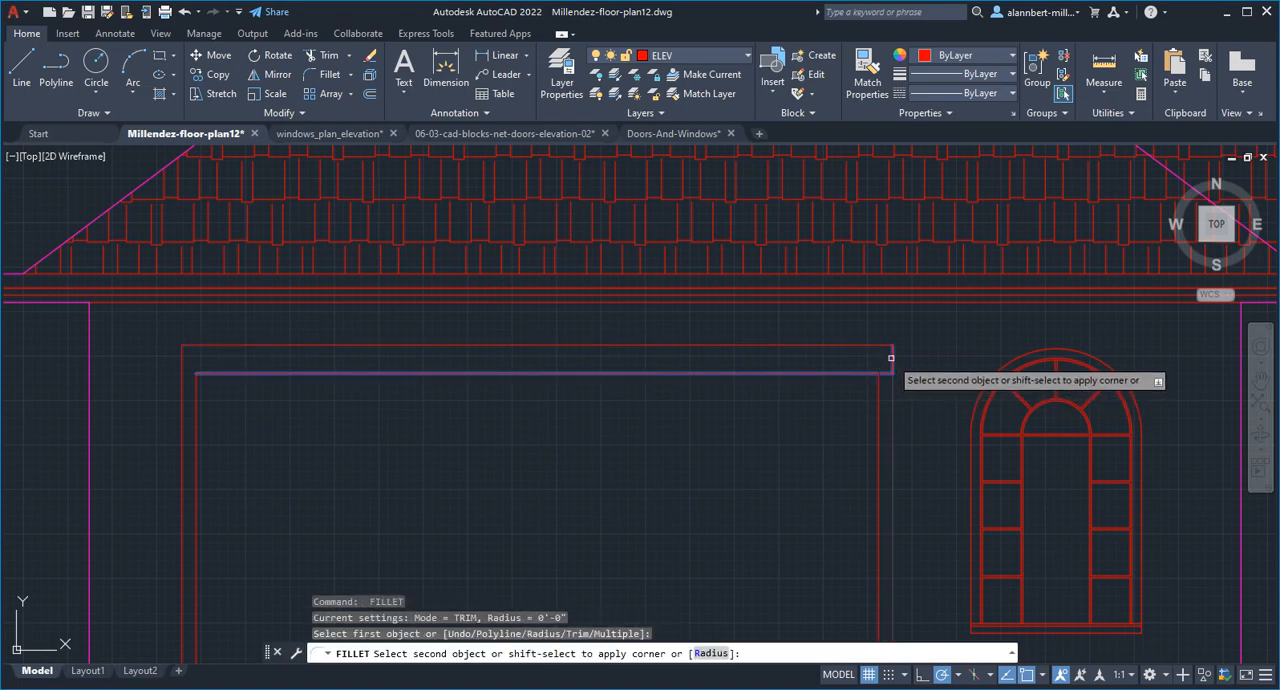
{"action": "left_click", "coordinate": [891, 357]}
{"action": "key", "text": "Return"}
{"action": "left_click", "coordinate": [205, 373]}
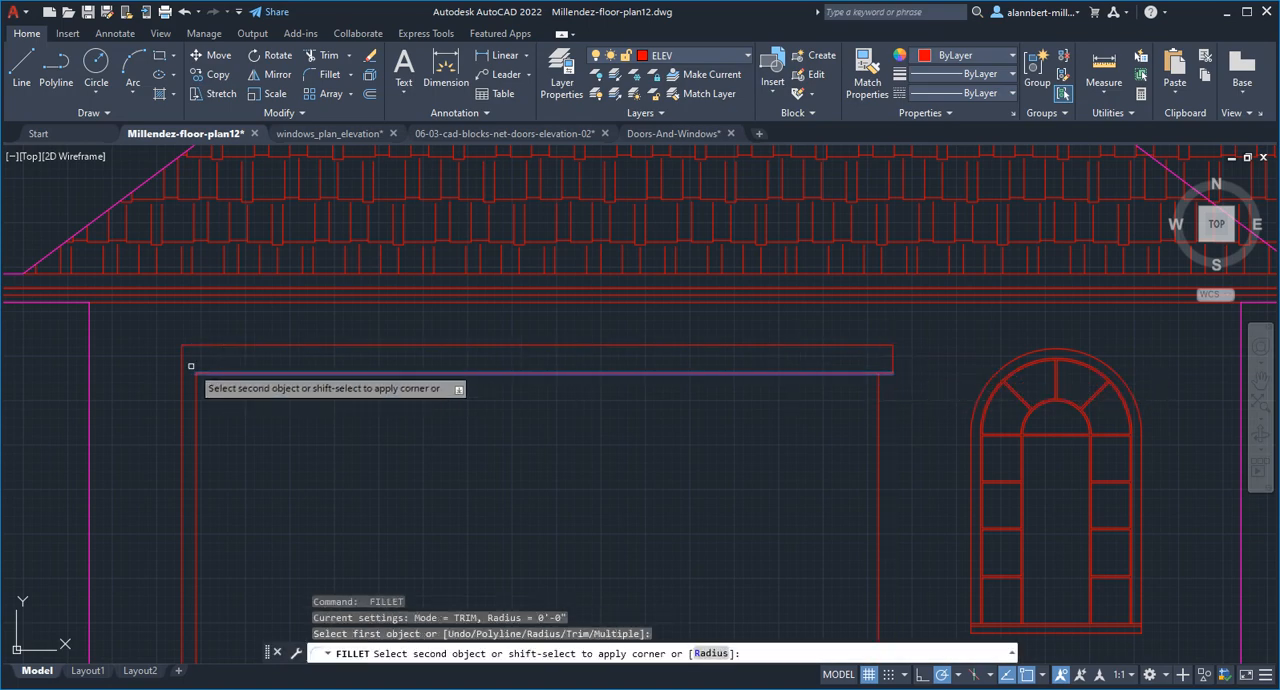
{"action": "left_click", "coordinate": [183, 362]}
{"action": "key", "text": "Return"}
{"action": "scroll", "coordinate": [626, 441], "scroll_direction": "down", "scroll_amount": 5}
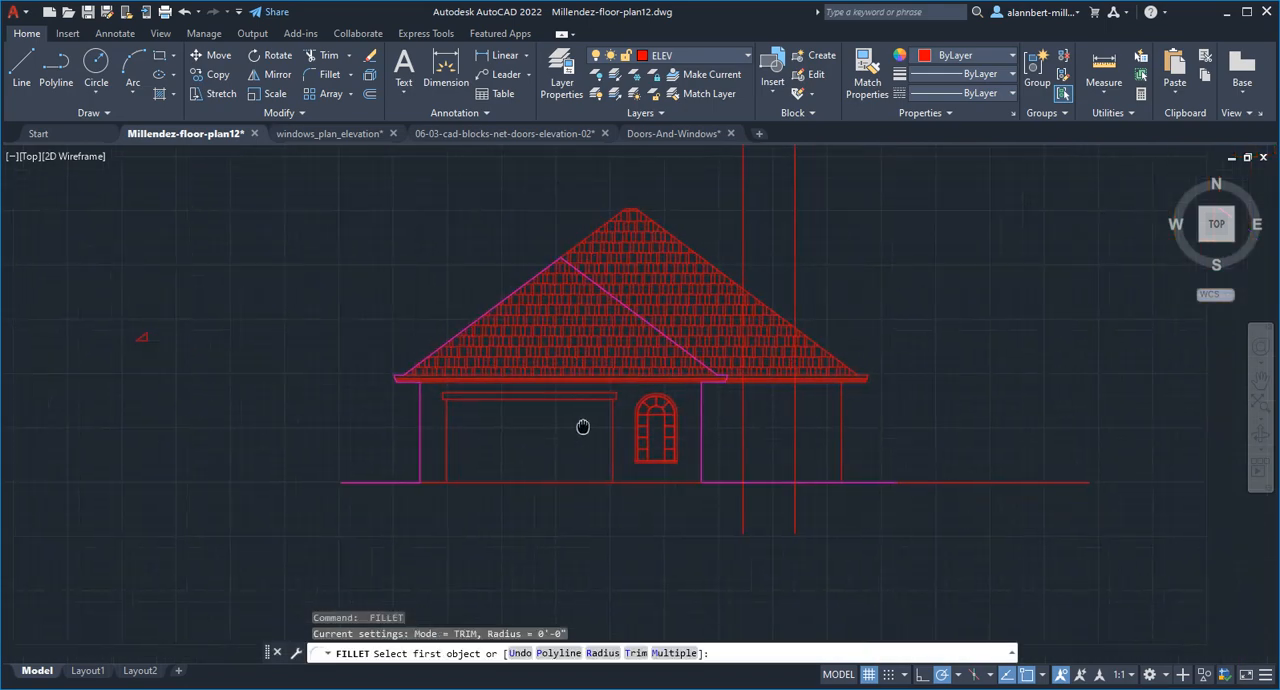
{"action": "scroll", "coordinate": [583, 426], "scroll_direction": "up", "scroll_amount": 3}
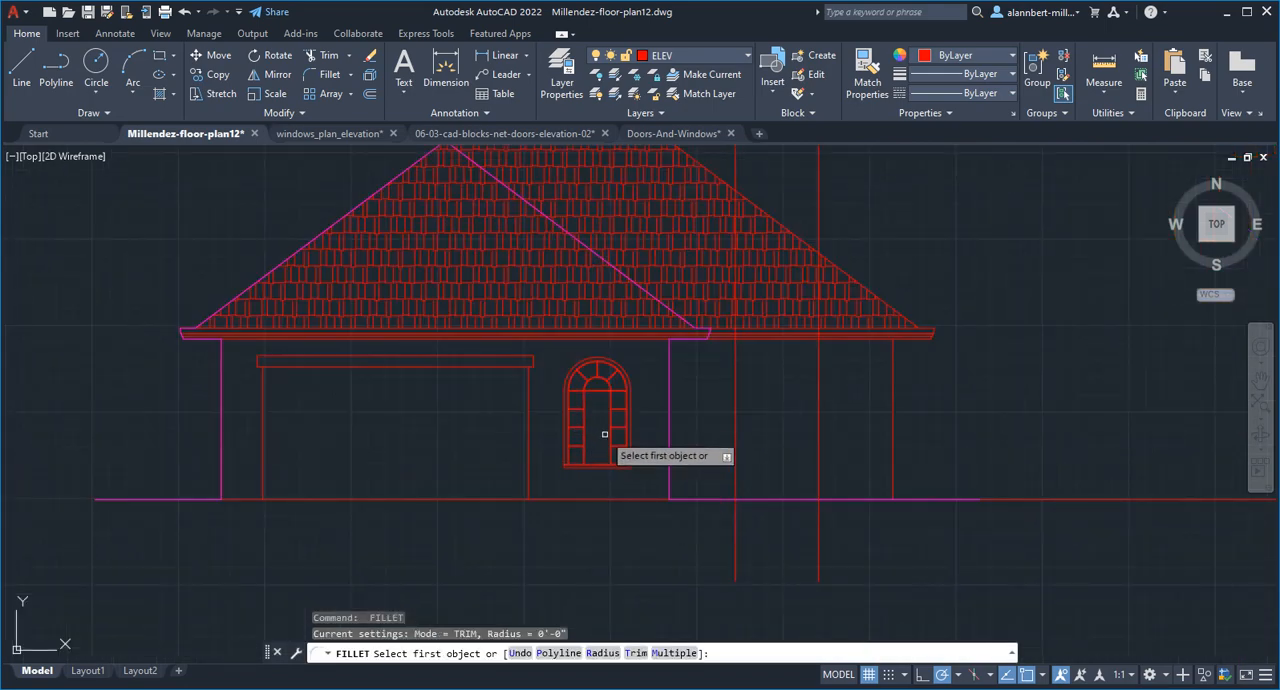
{"action": "middle_click_drag", "start_coordinate": [604, 434], "coordinate": [623, 467]}
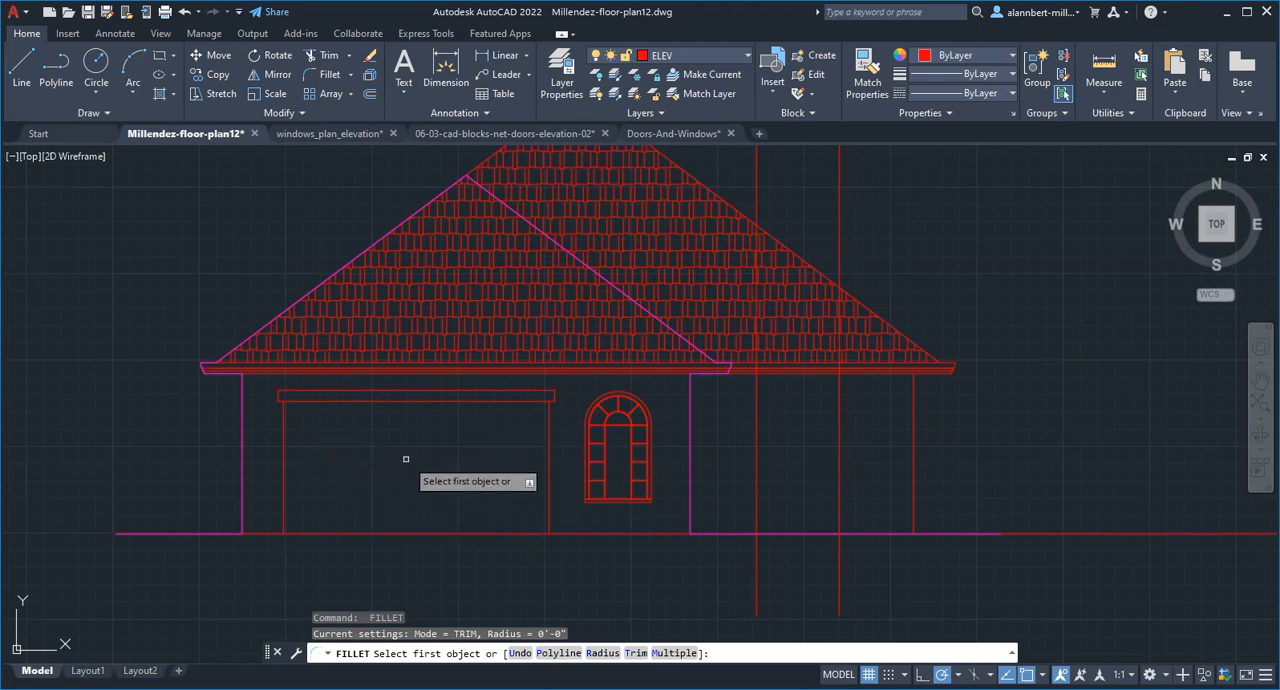
{"action": "scroll", "coordinate": [478, 518], "scroll_direction": "down", "scroll_amount": 4}
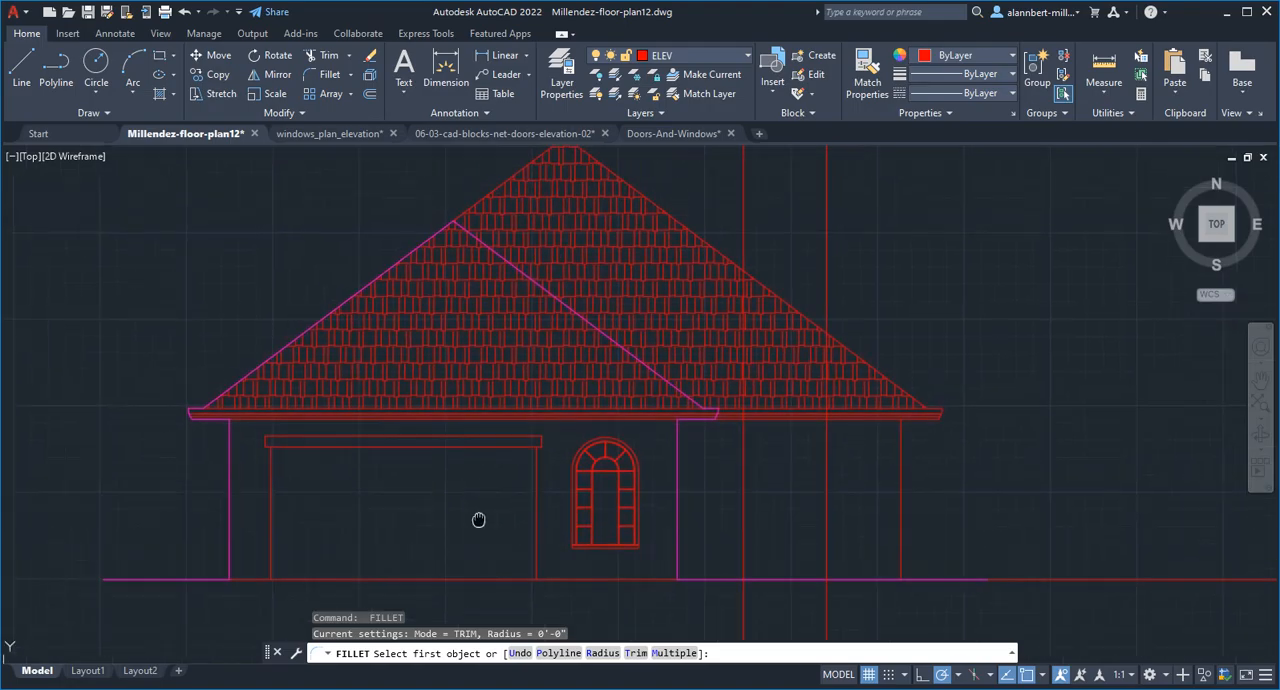